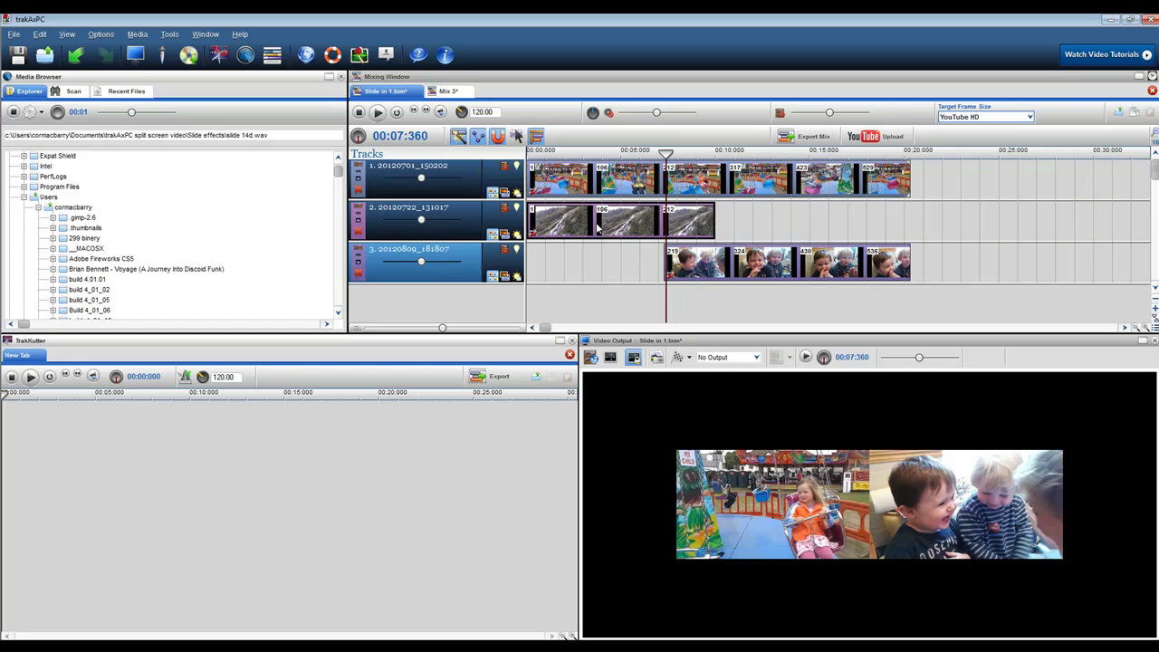
Step: Cue the playhead back to 00:07:168 so the fairground and waterfall clips show side by side
left_click_drag(665, 299, 662, 301)
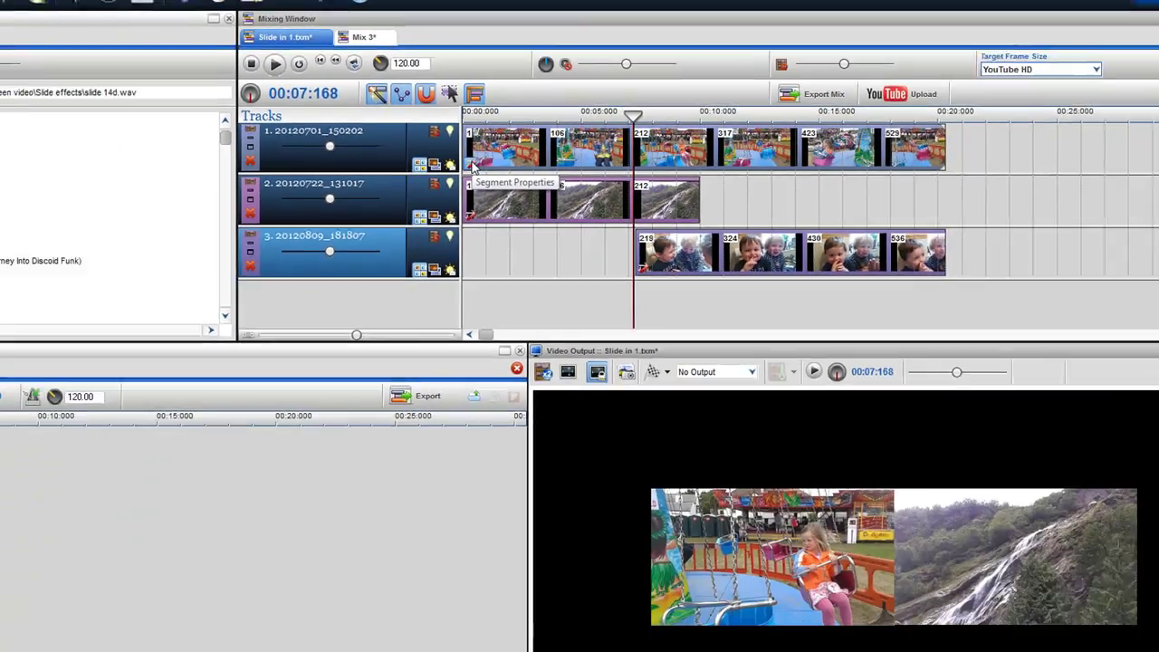
Step: Check the Segment Properties of the first track's clip and the waterfall clip
left_click(537, 232)
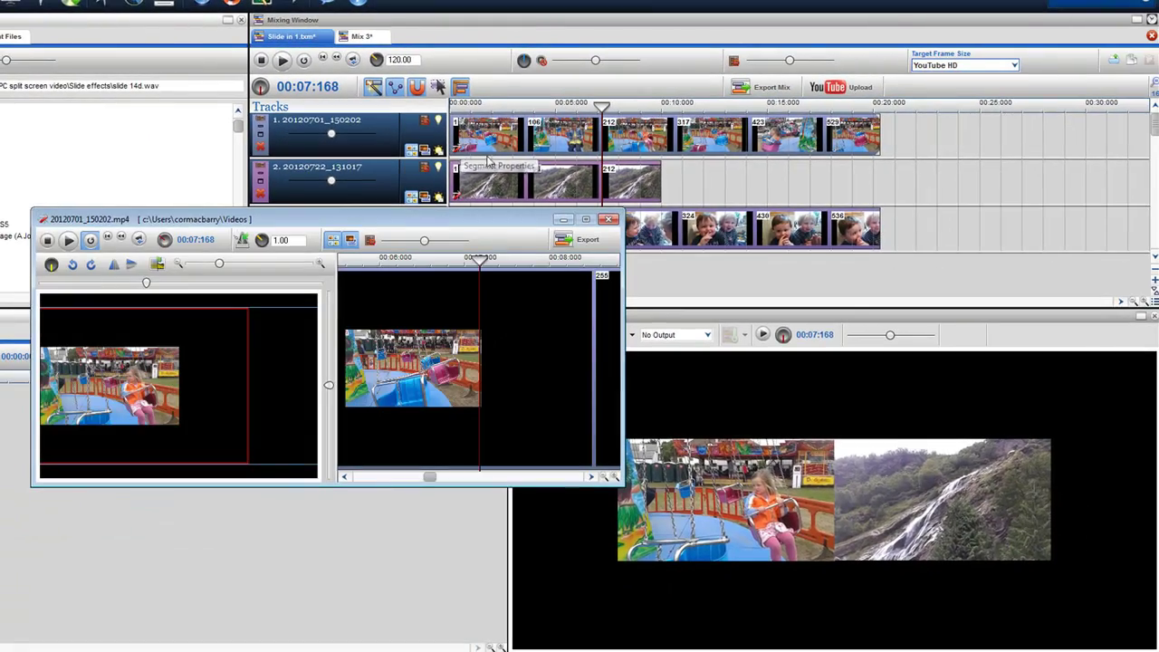
left_click(609, 220)
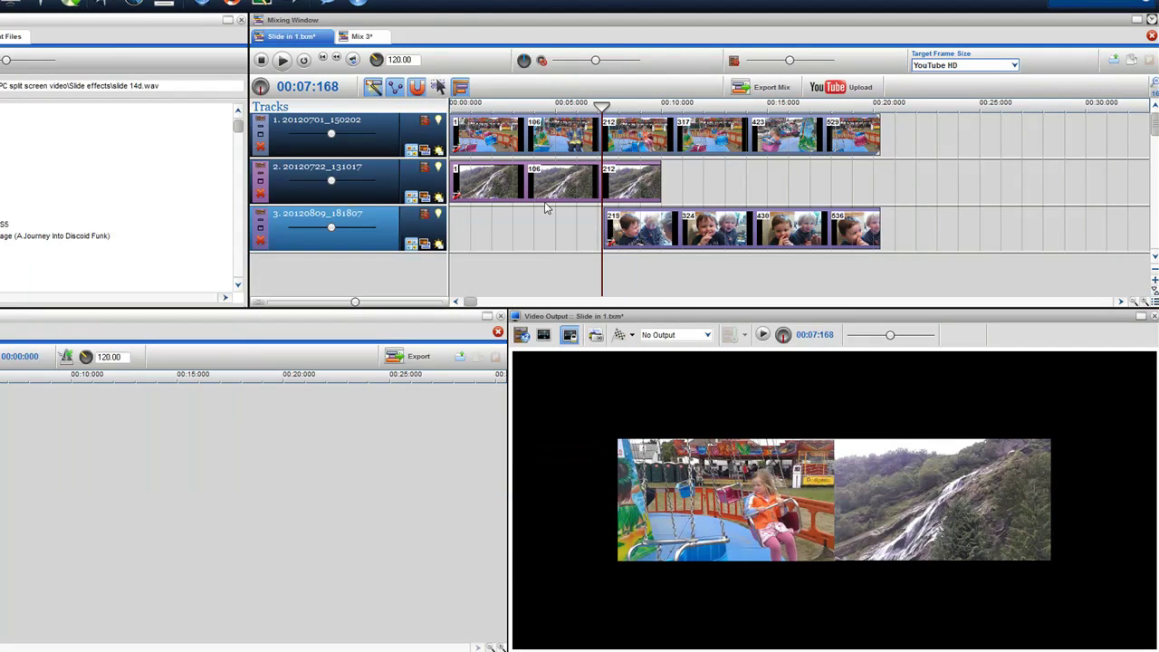
left_click(457, 198)
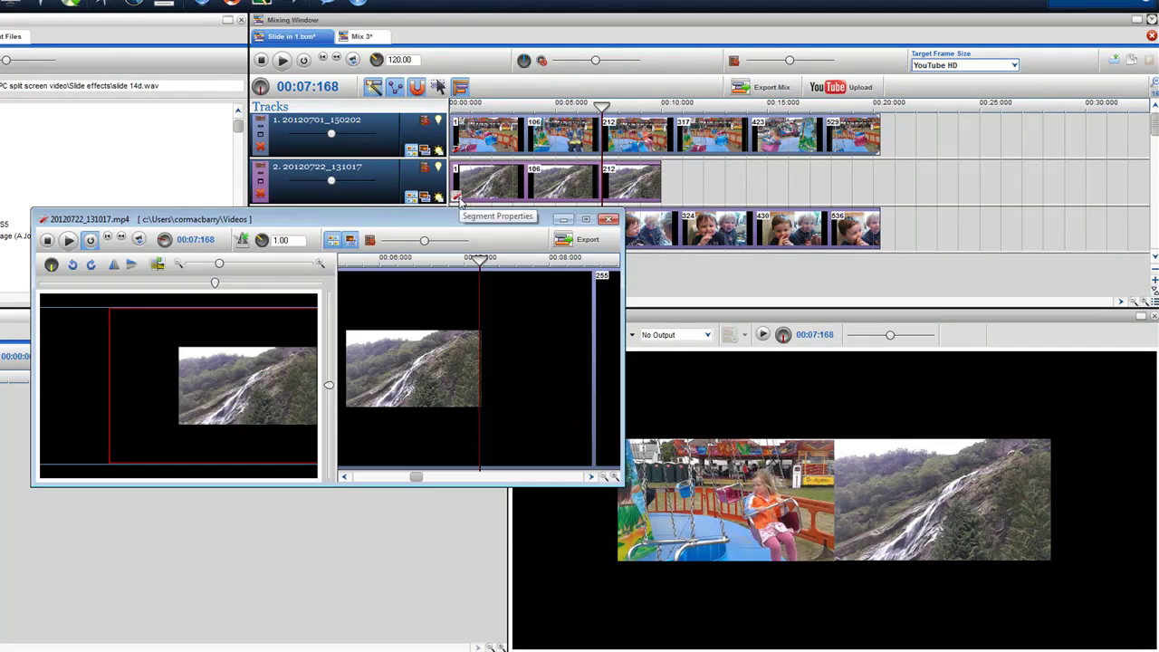
left_click(608, 220)
Step: Set the third track's clip 20120809_181807 to 1/2 size
left_click(611, 248)
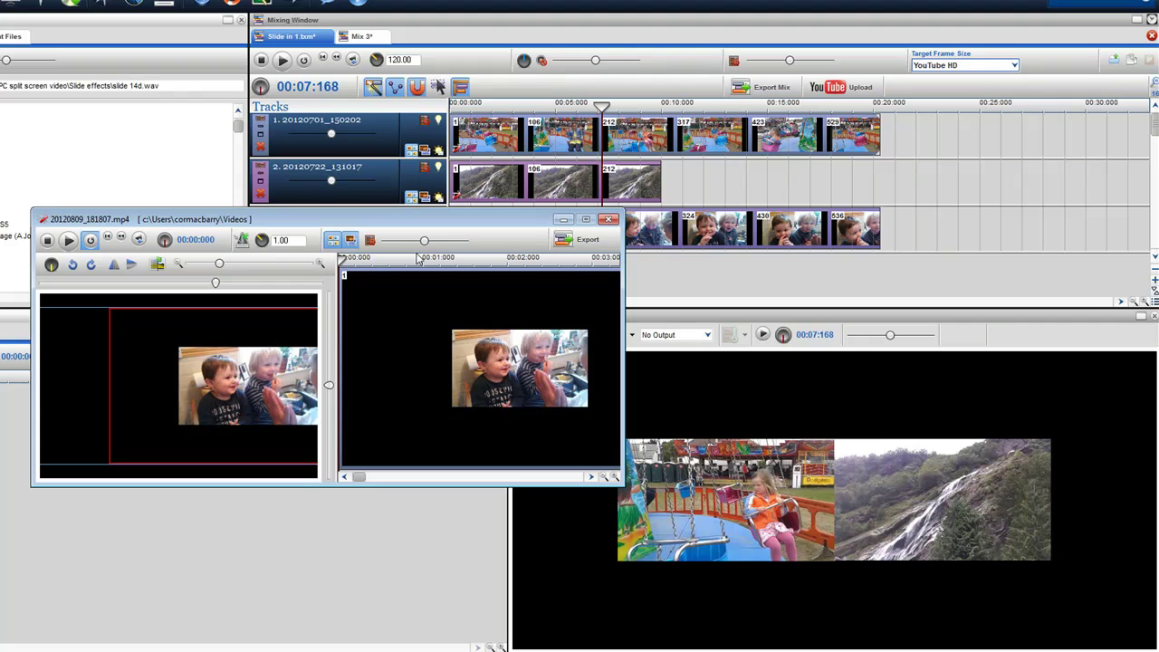
right_click(219, 264)
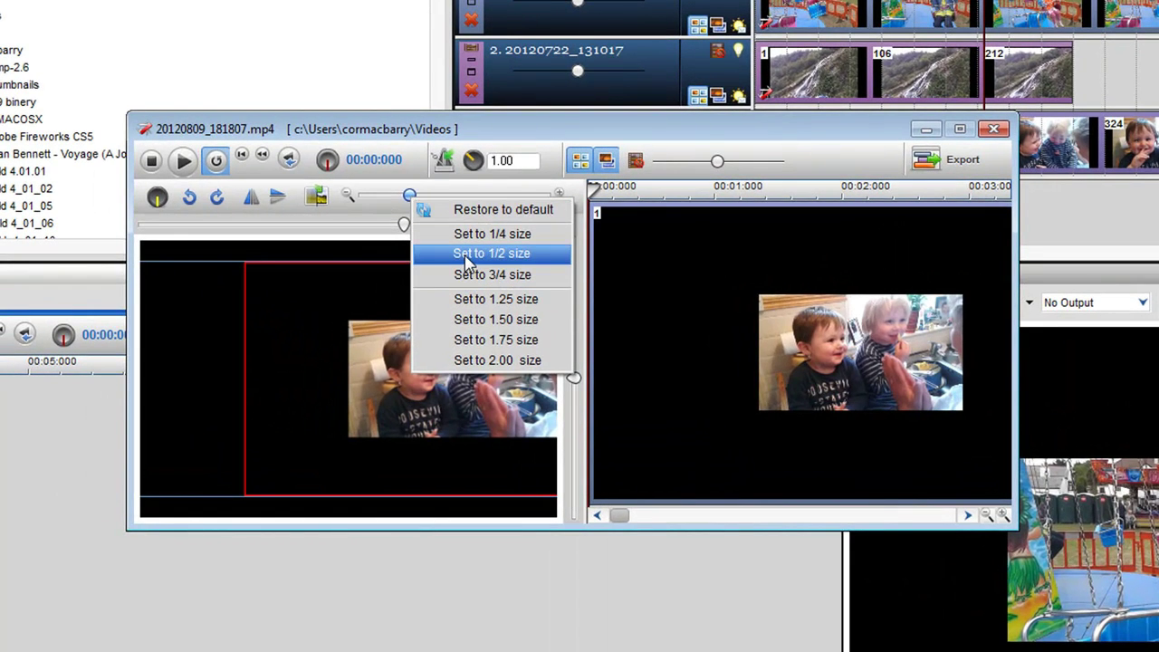
left_click(465, 255)
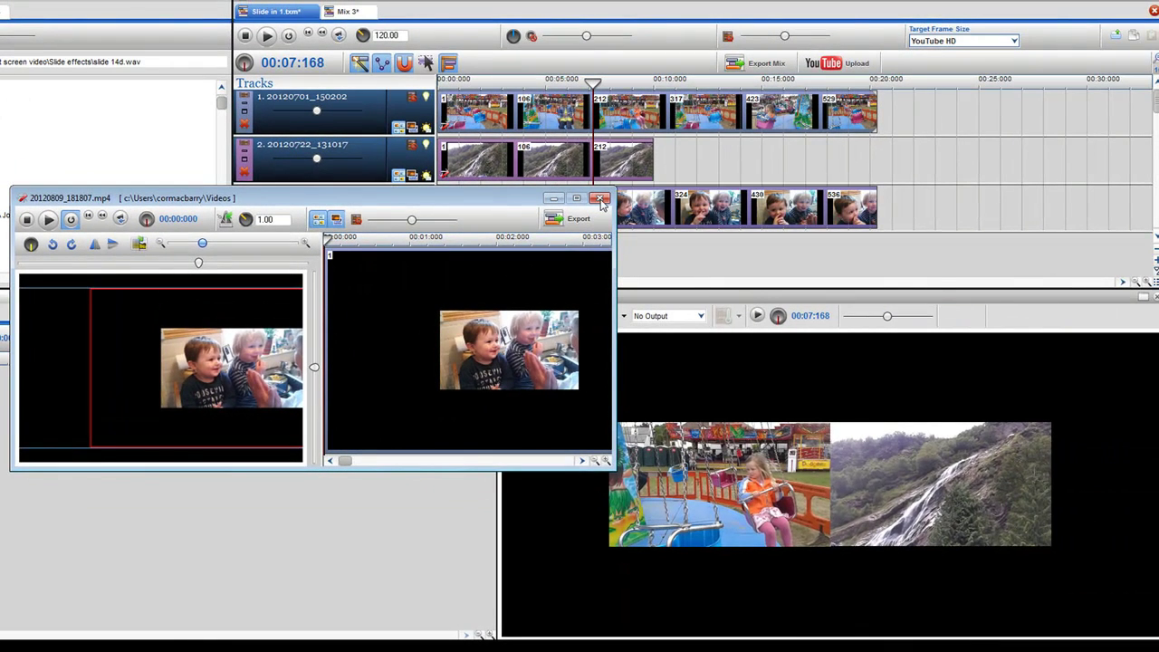
Step: Close the clip editor and cue the playhead to about 00:07:712, where the third clip begins
left_click(600, 199)
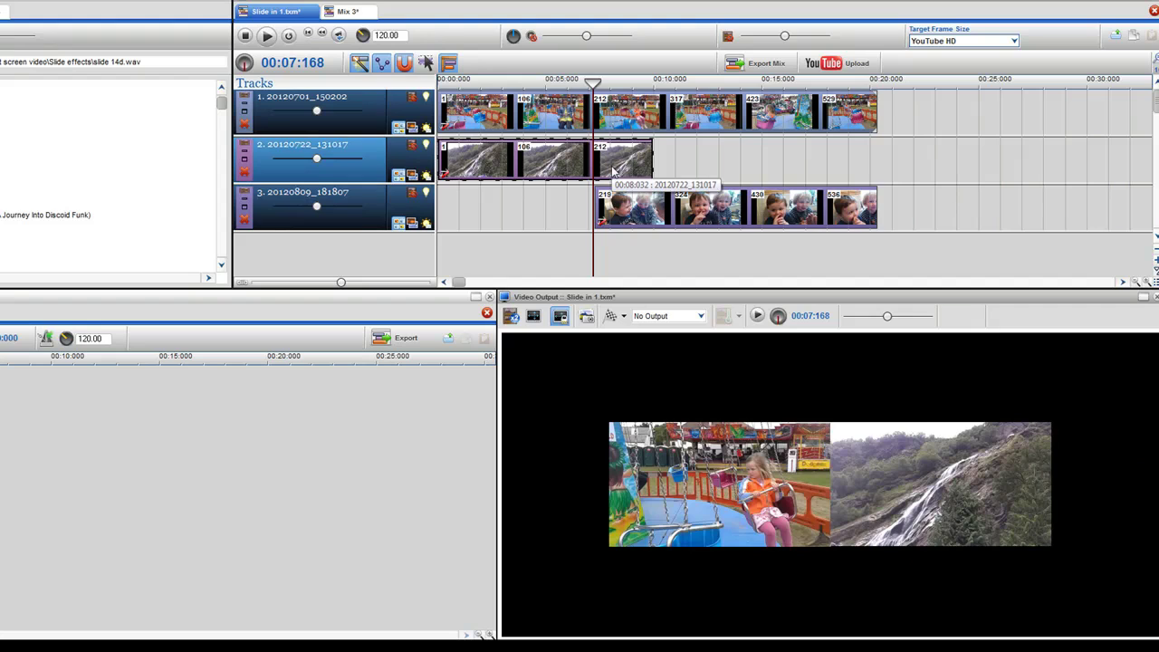
left_click(623, 203)
left_click(625, 161)
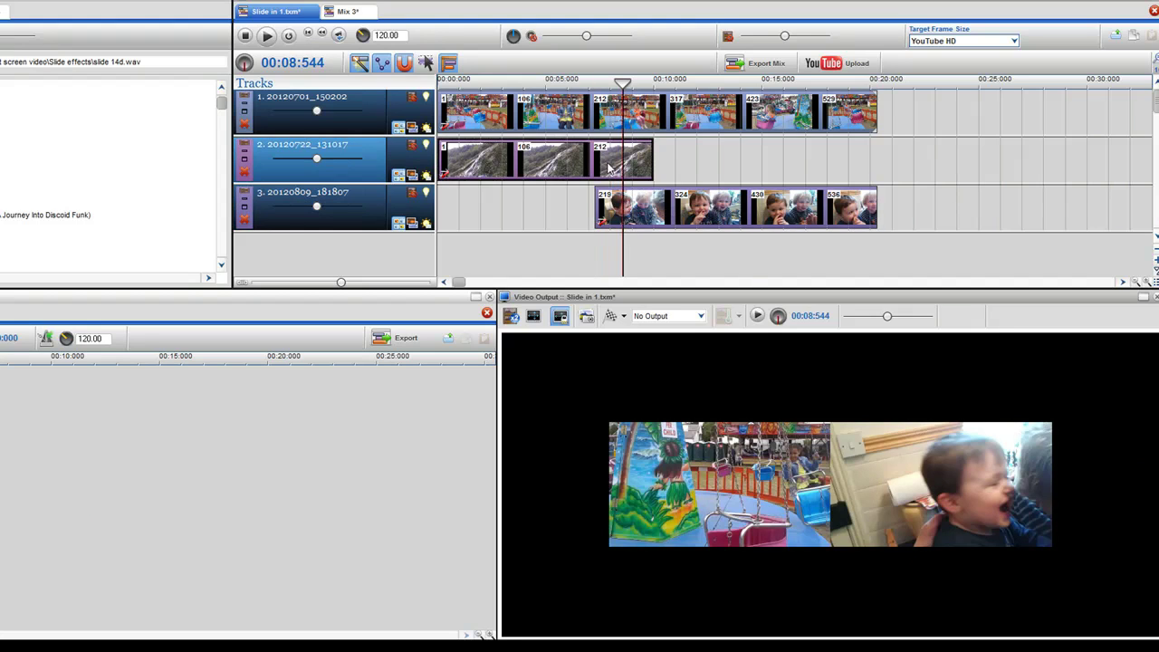
left_click(590, 214)
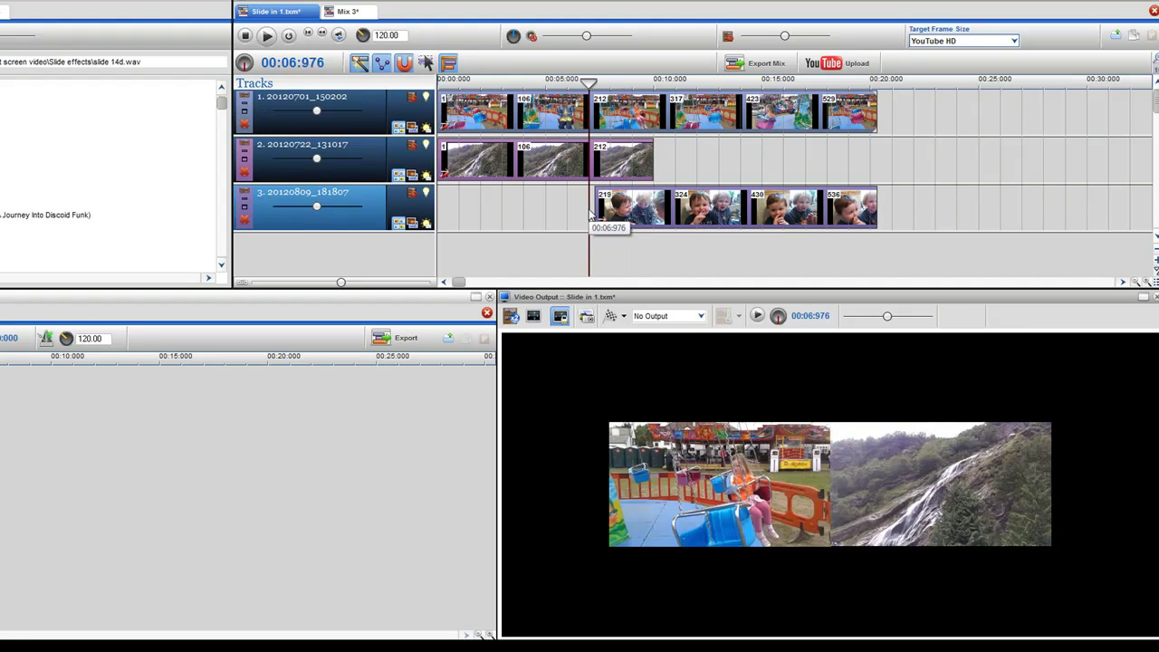
mouse_move(588, 210)
left_mouse_down()
mouse_move(574, 210)
mouse_move(619, 220)
mouse_move(569, 220)
mouse_move(604, 222)
left_mouse_up()
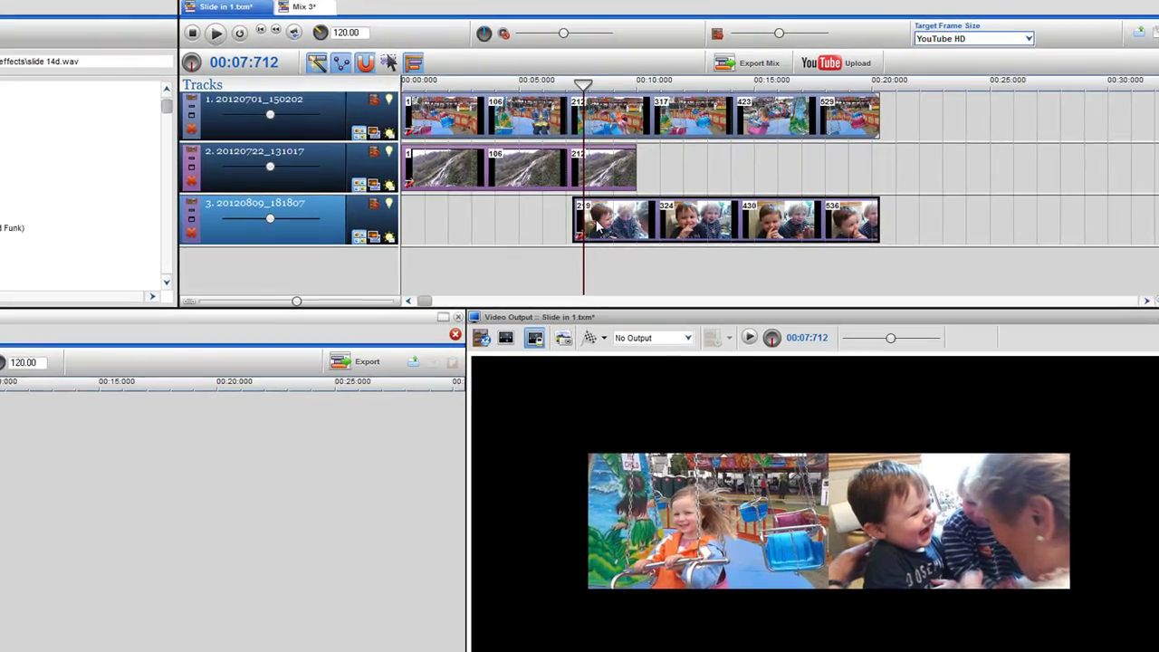
Step: Apply a Slide In video effect to the third track's clip
right_click(618, 213)
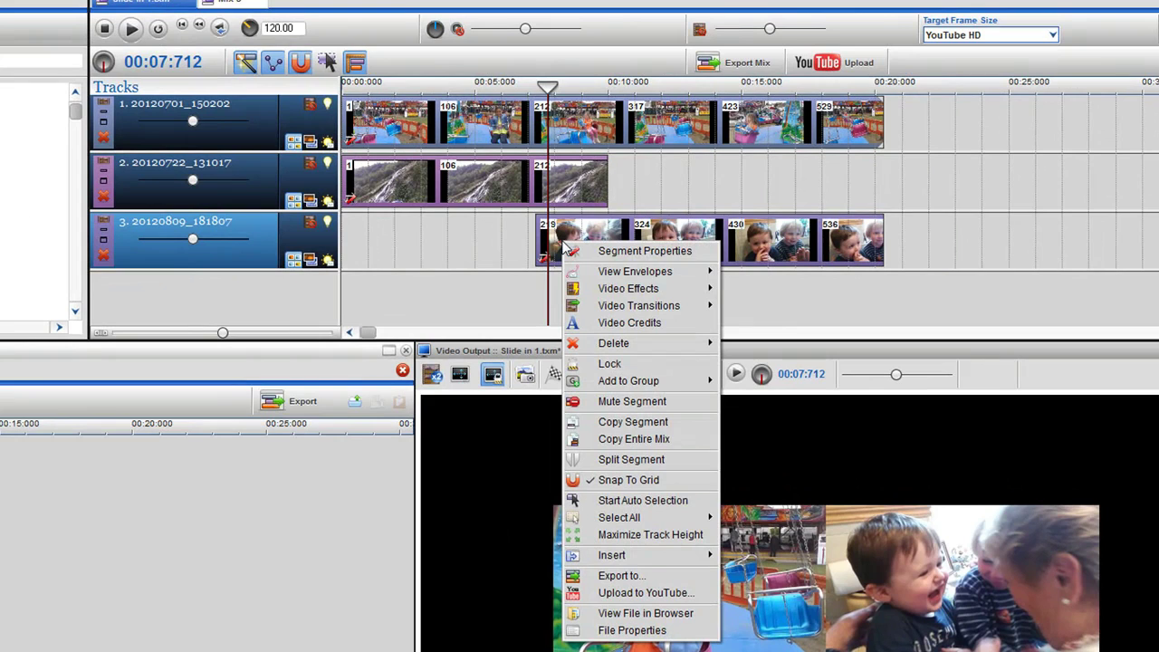
mouse_move(659, 290)
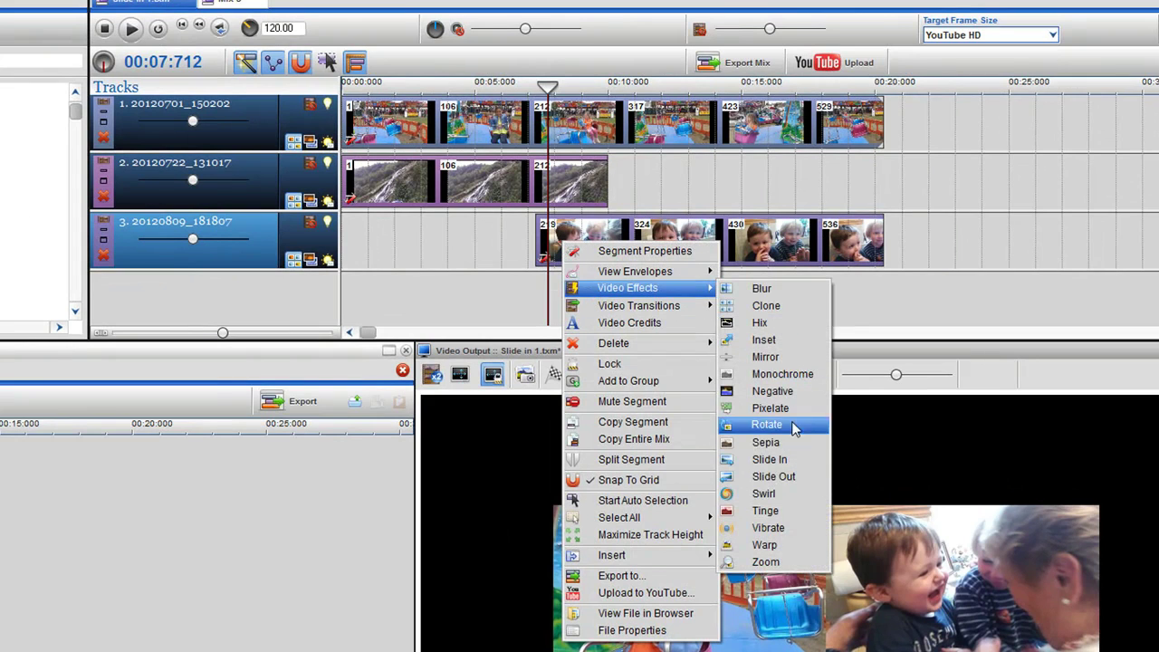
left_click(790, 460)
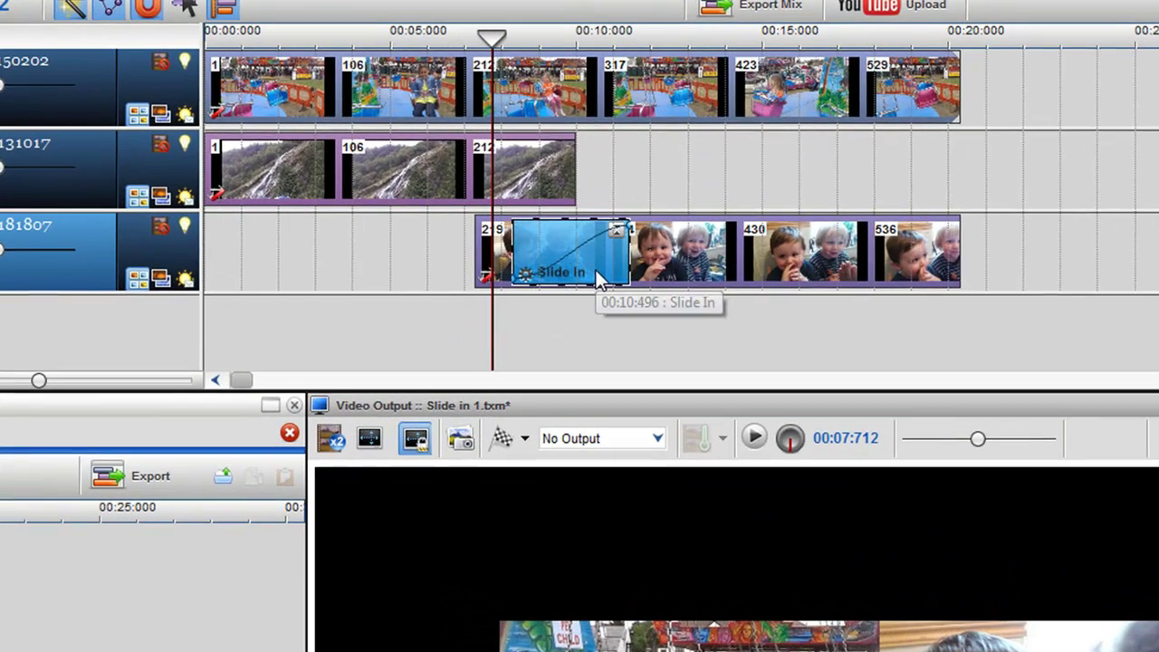
Step: Align the Slide In with the clip start, shorten it to 00:01:880, and scrub to preview
left_click(605, 260)
mouse_move(566, 267)
left_mouse_down()
mouse_move(552, 266)
mouse_move(590, 270)
mouse_move(542, 263)
mouse_move(584, 263)
mouse_move(573, 264)
left_mouse_up()
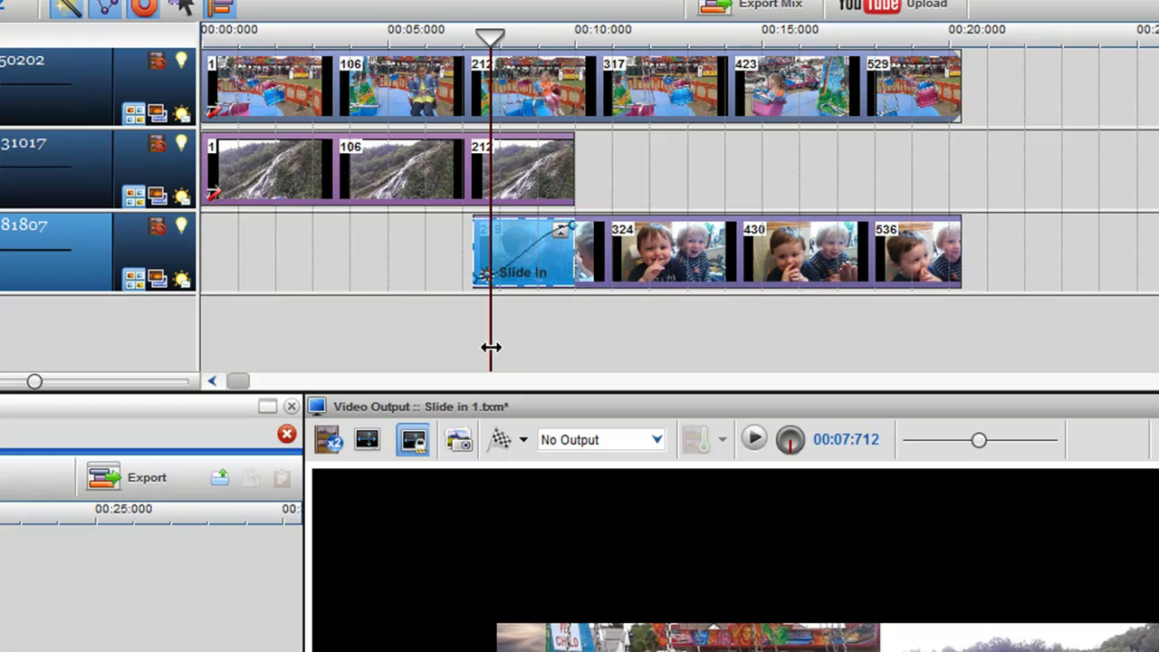
left_click_drag(491, 347, 547, 349)
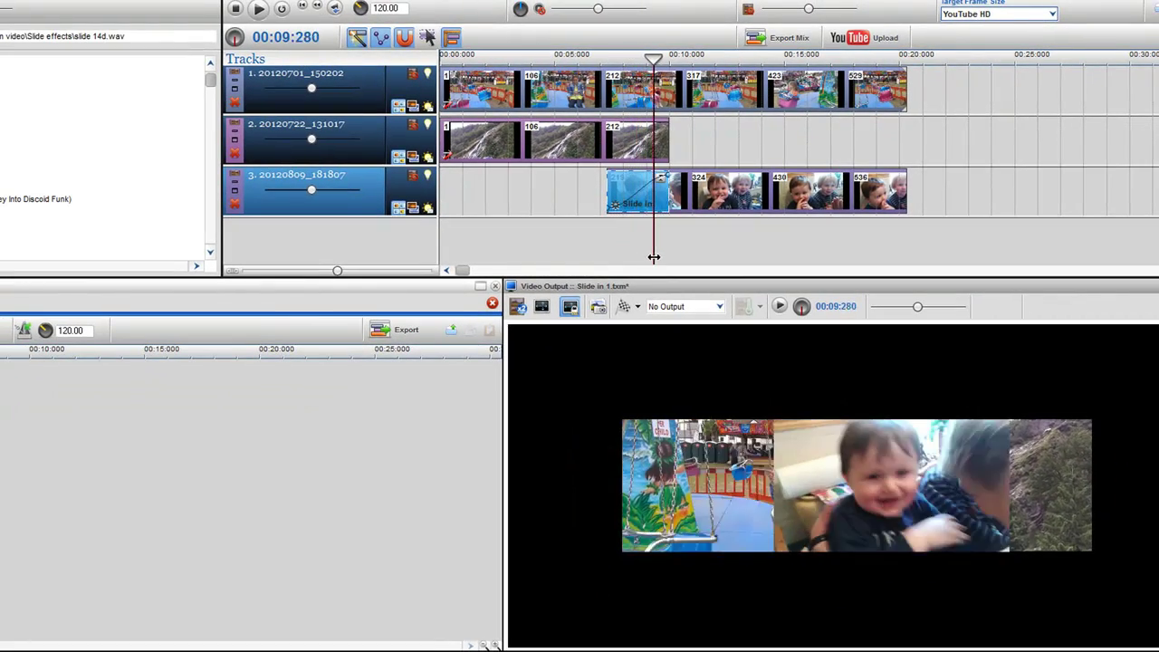
mouse_move(653, 257)
left_mouse_down()
mouse_move(667, 256)
mouse_move(649, 262)
left_mouse_up()
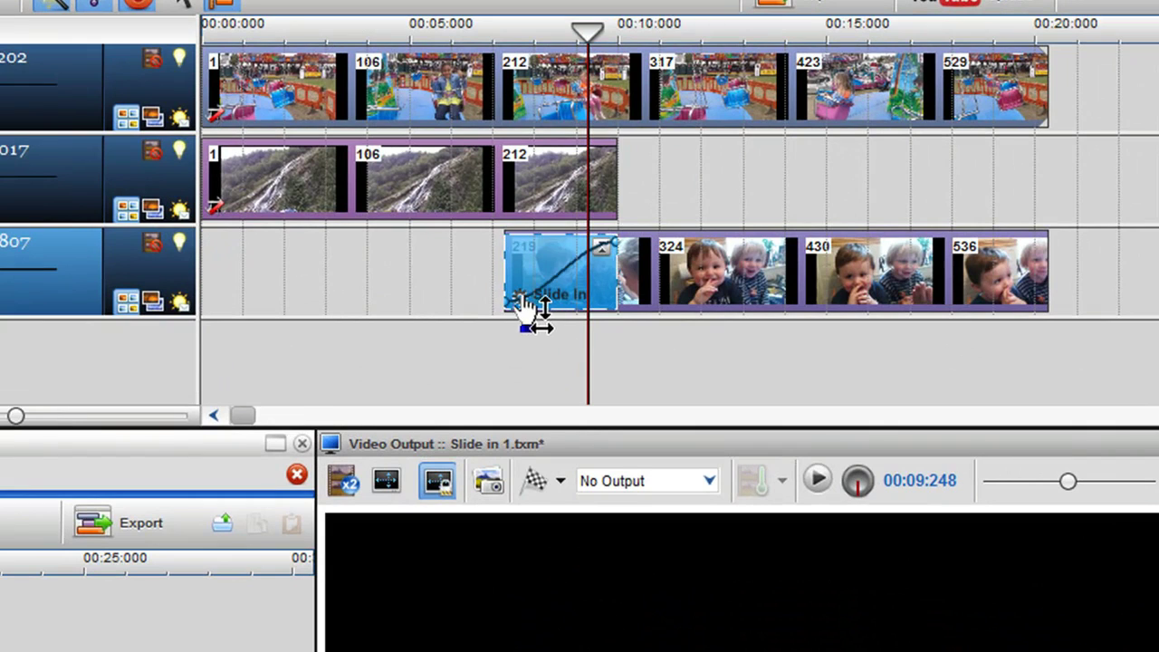
Step: In the Slide In parameters, try Top Left as the slide direction and preview it
left_click(520, 302)
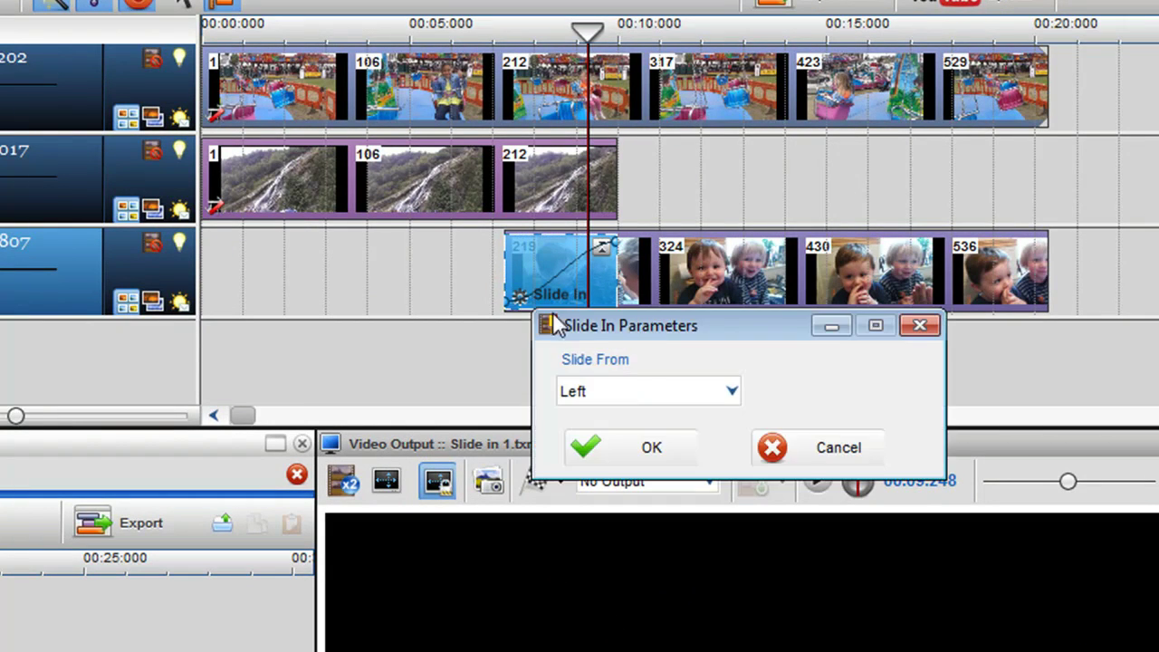
left_click_drag(551, 323, 51, 177)
left_click(126, 243)
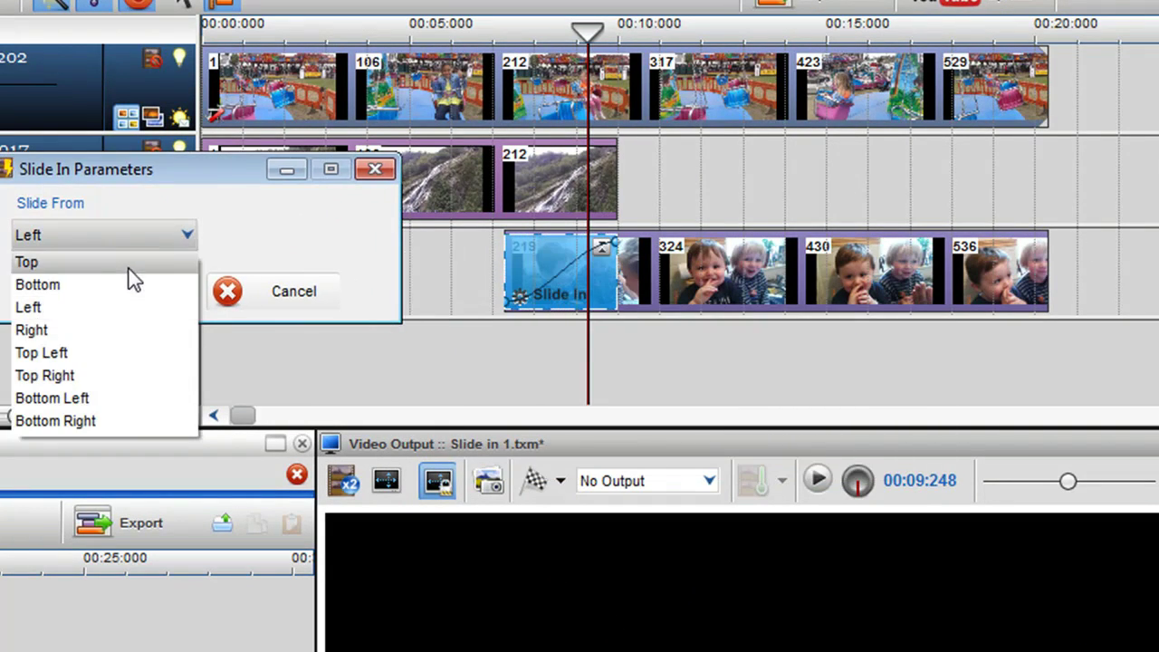
key("Down")
key("Down")
key("Down")
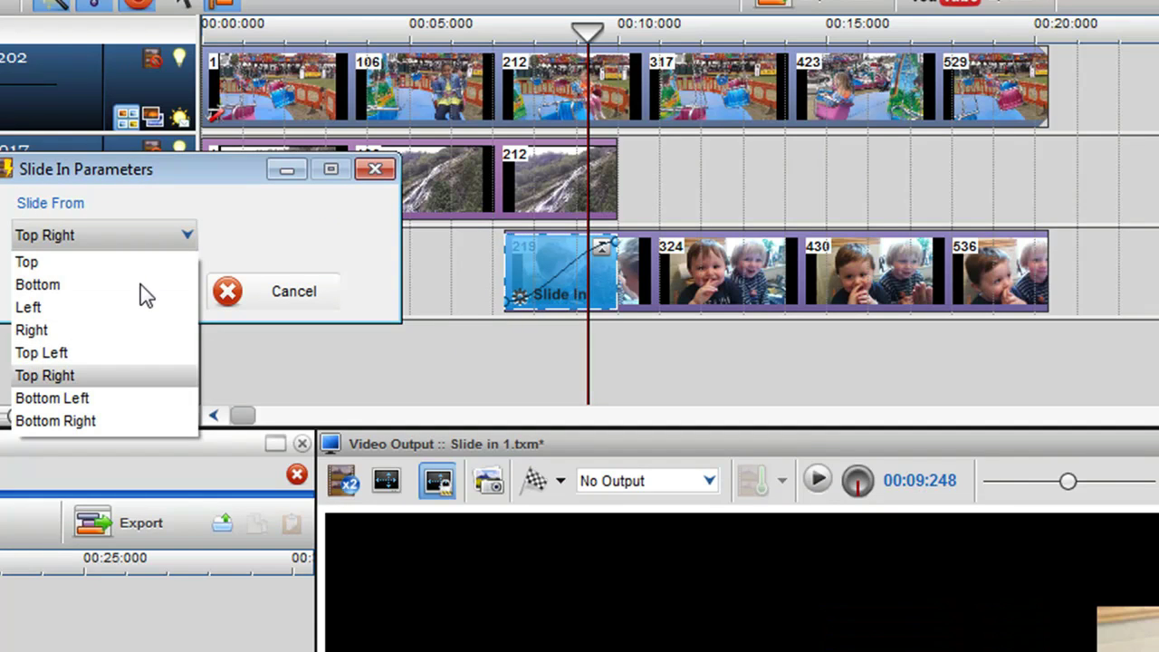
key("Down")
key("Up")
key("Down")
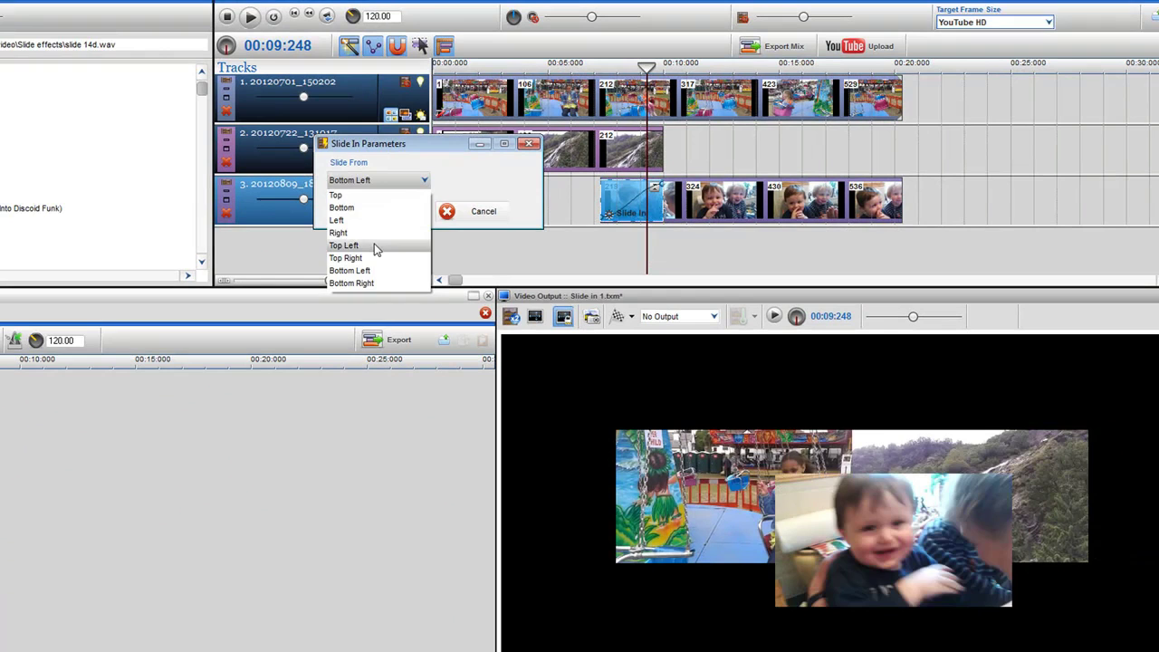
left_click(377, 246)
mouse_move(647, 235)
left_mouse_down()
mouse_move(613, 237)
mouse_move(650, 241)
left_mouse_up()
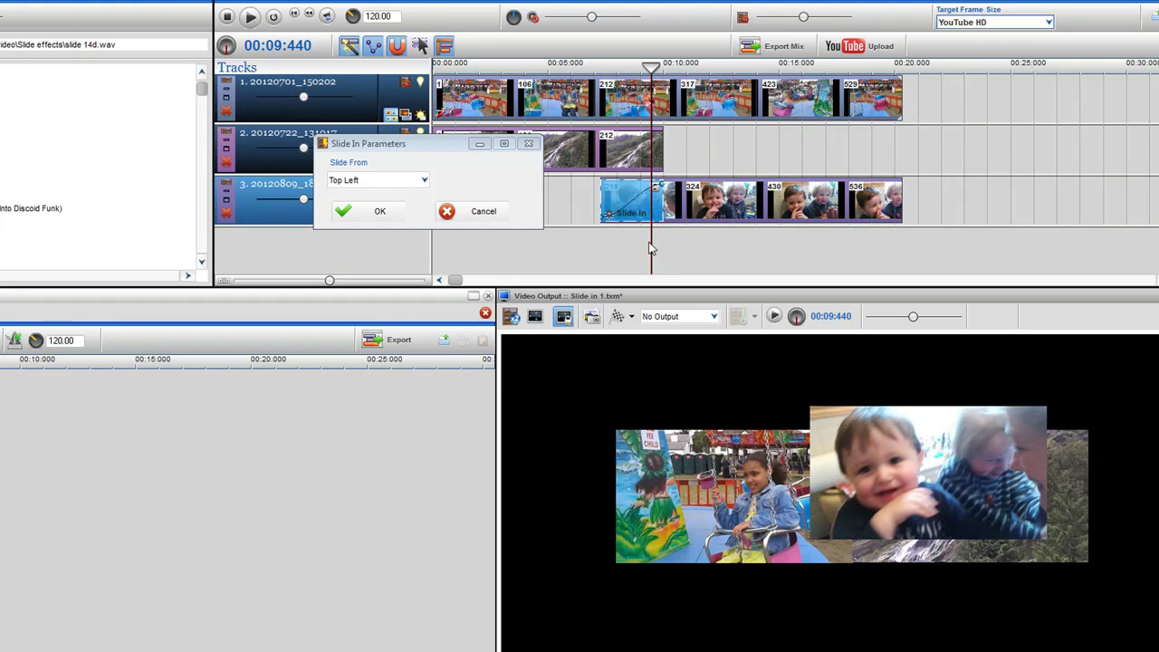
Step: Try Bottom as the slide direction, preview the transition, then cancel the change
left_click(402, 181)
left_click(393, 203)
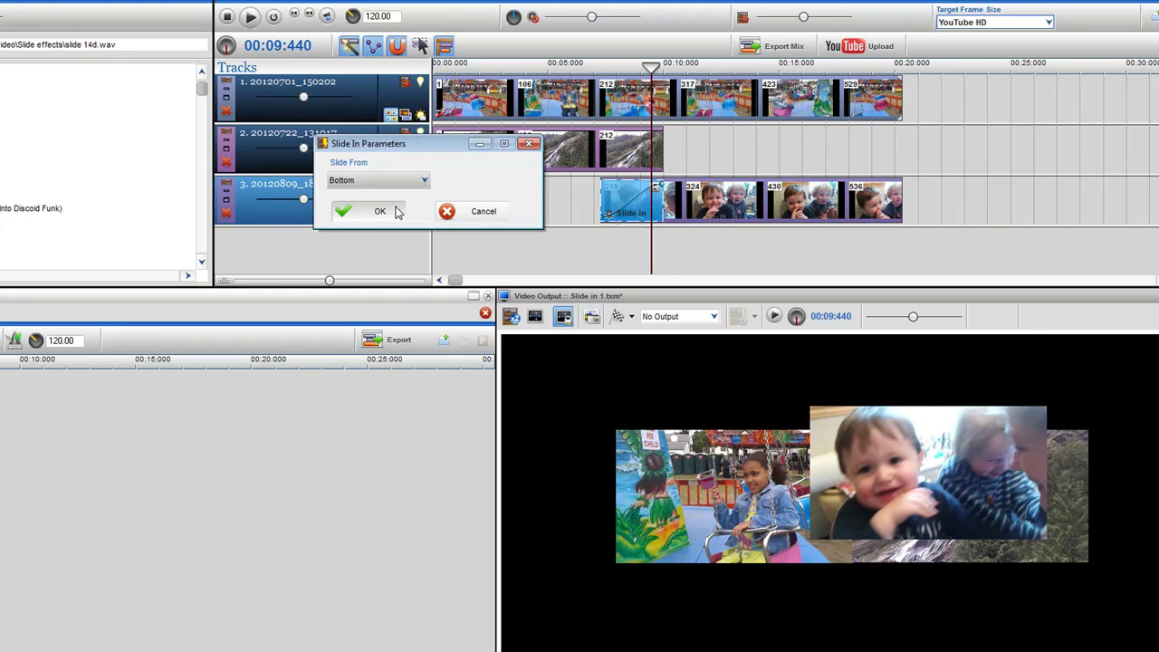
mouse_move(651, 241)
left_mouse_down()
mouse_move(616, 241)
mouse_move(629, 243)
left_mouse_up()
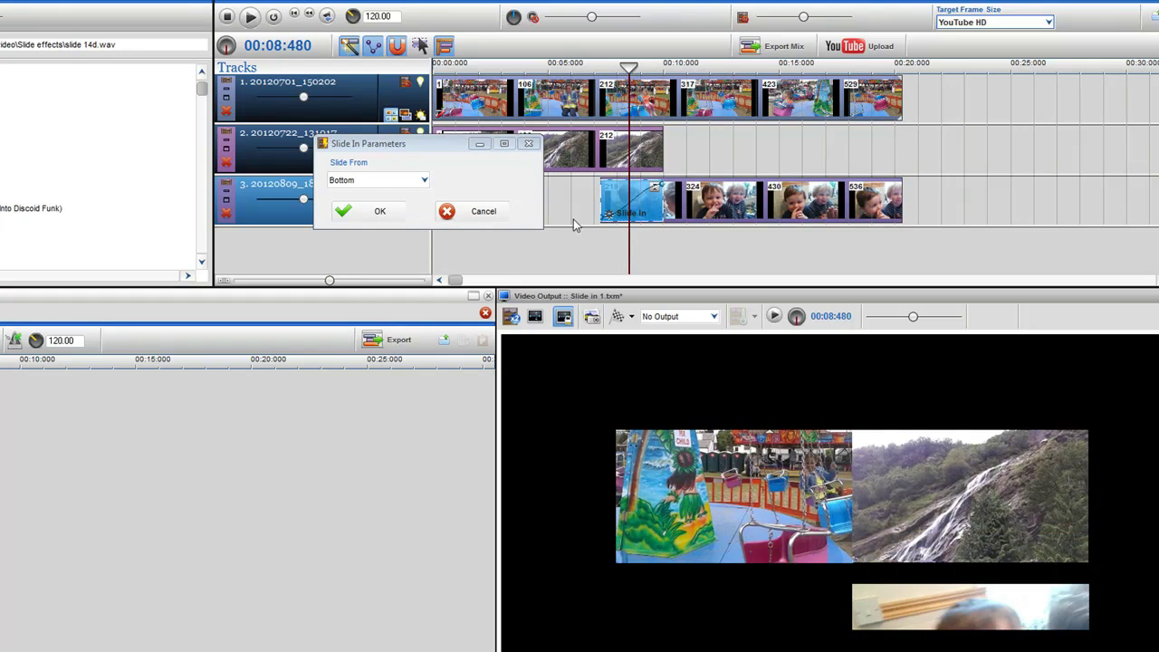
left_click(484, 212)
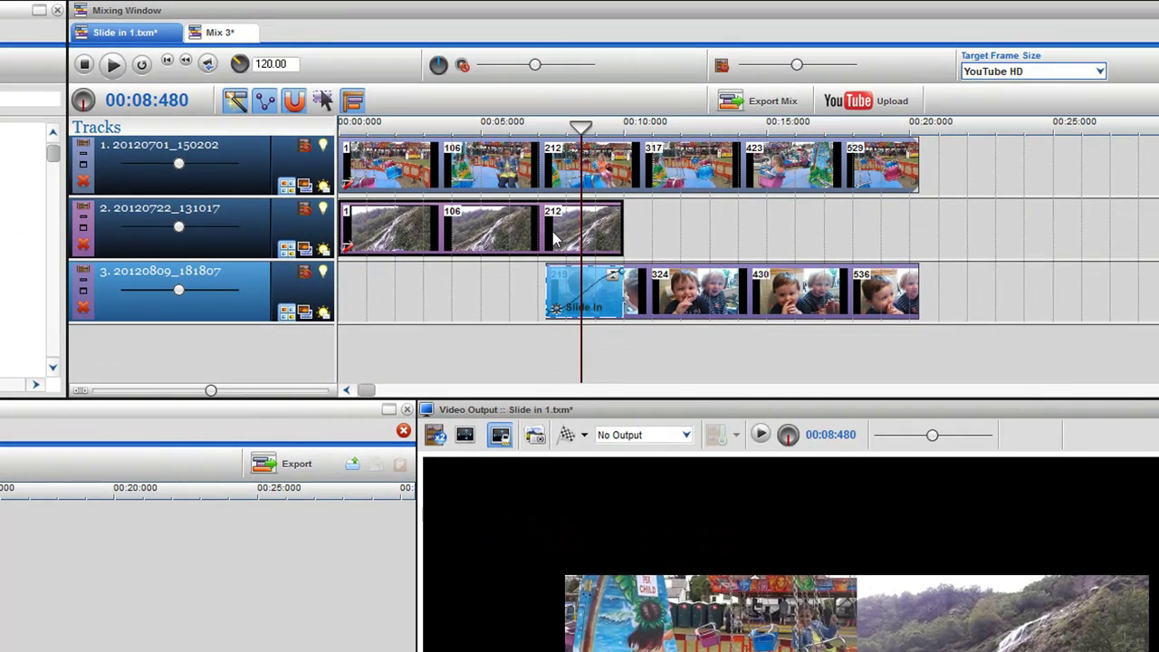
Step: Add a Slide Out to the waterfall clip, shorten it to the track 3 overlap, and preview
right_click(611, 157)
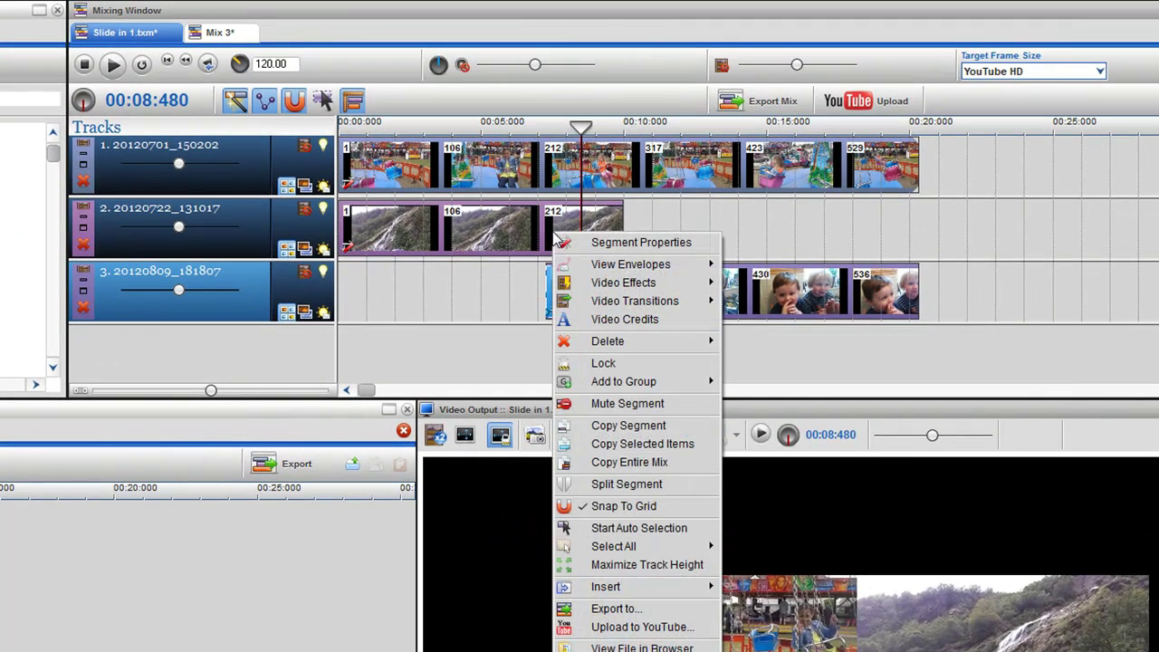
mouse_move(600, 283)
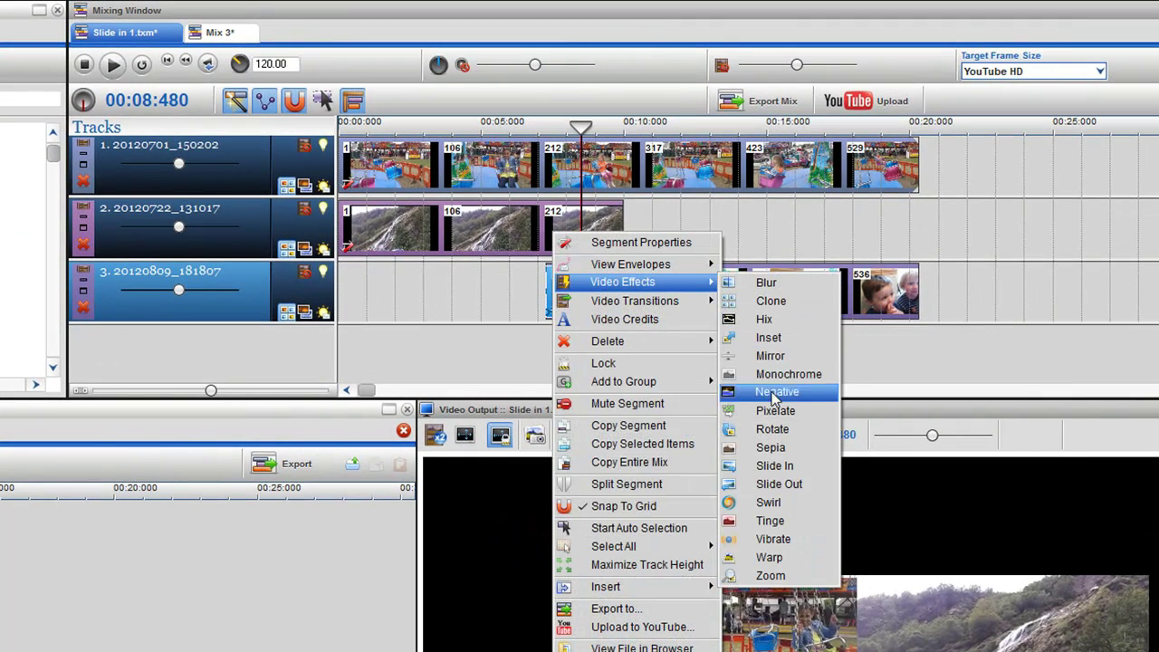
left_click(764, 486)
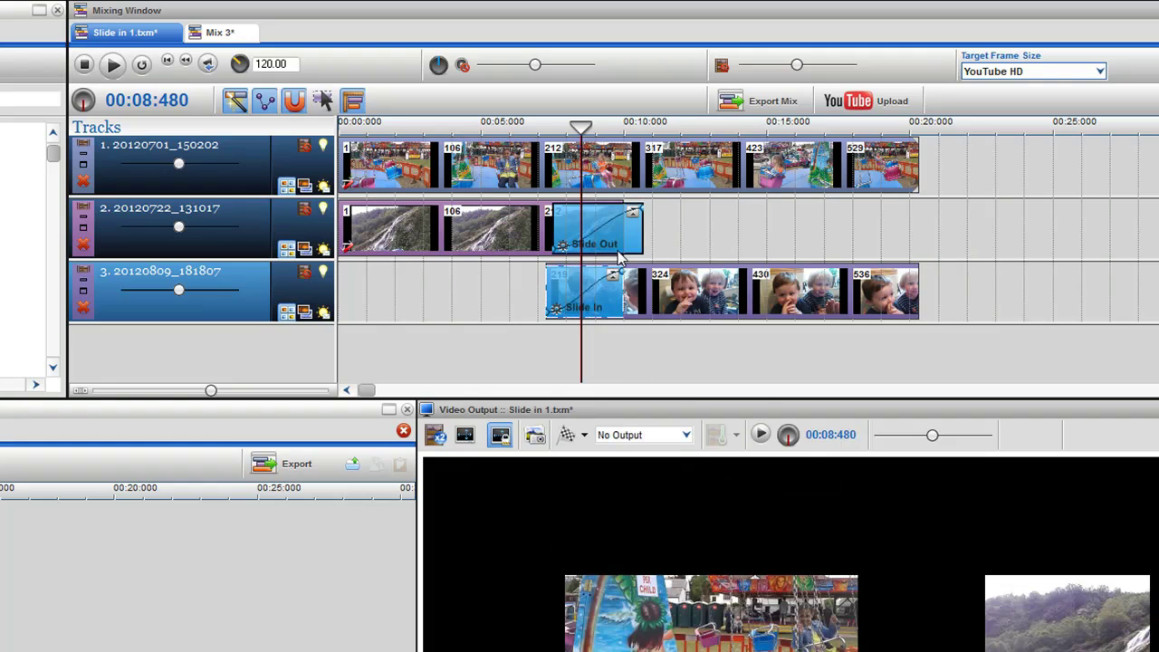
left_click(620, 256)
left_click_drag(643, 244, 597, 252)
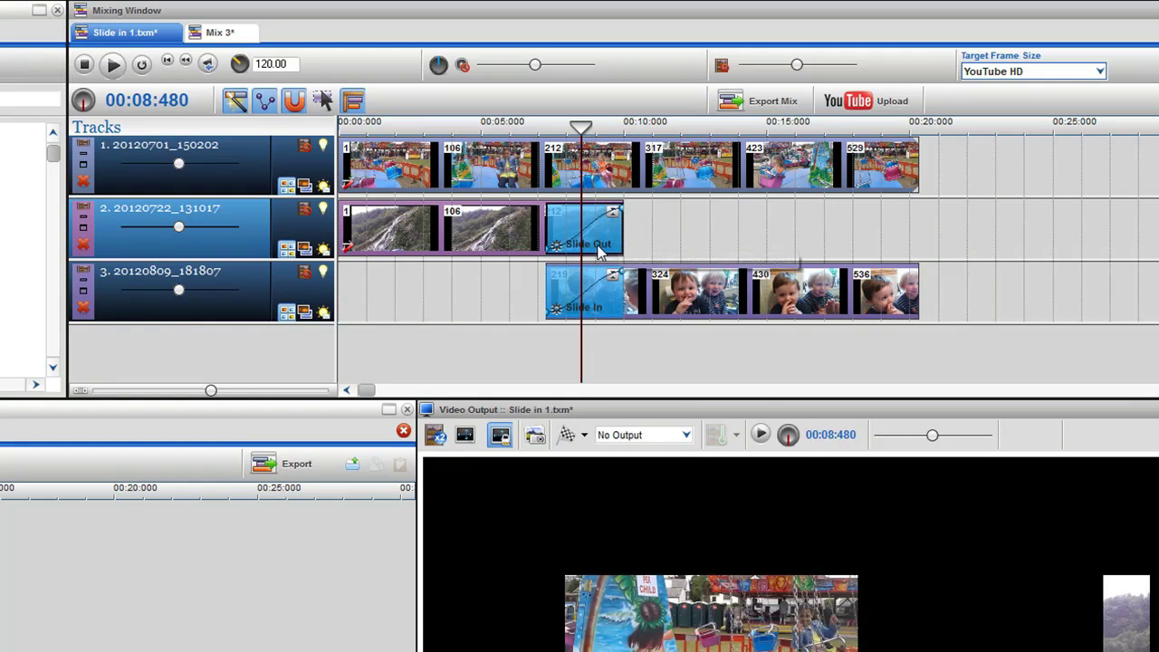
left_click(585, 254)
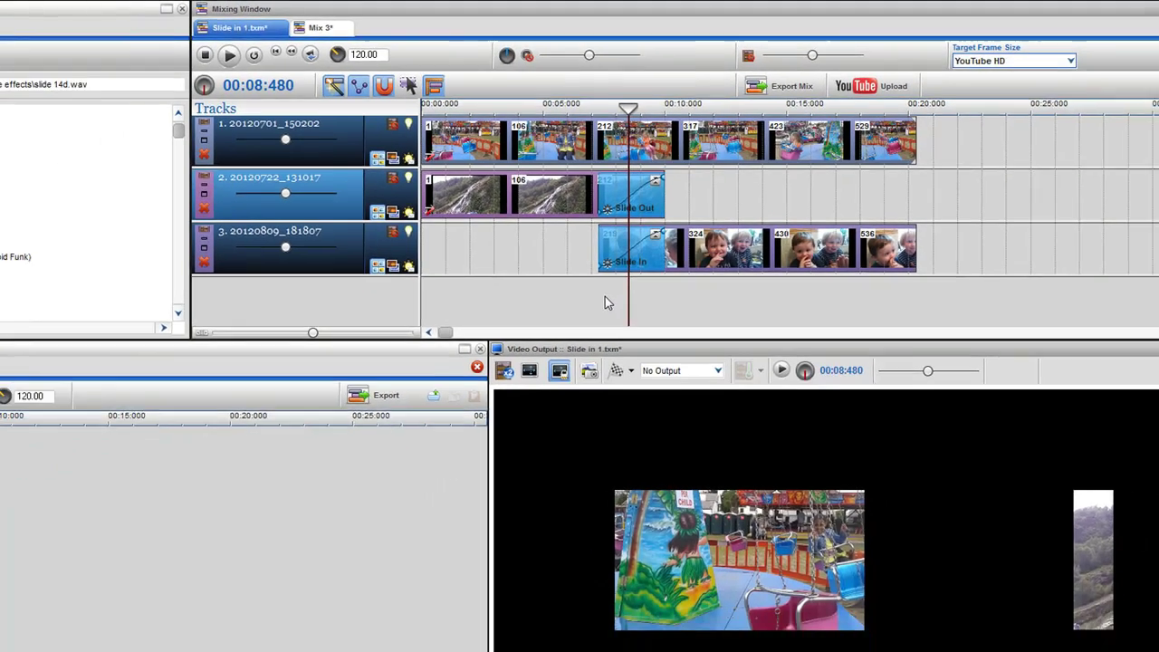
left_click(556, 357)
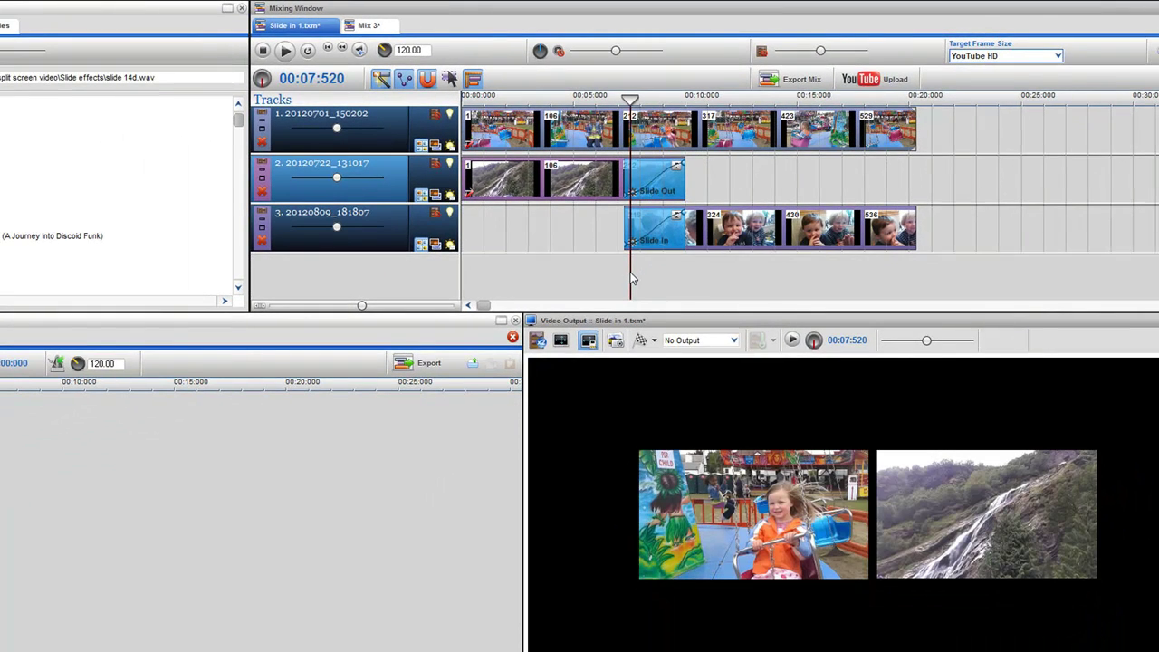
mouse_move(629, 270)
left_mouse_down()
mouse_move(654, 269)
mouse_move(629, 268)
mouse_move(643, 269)
left_mouse_up()
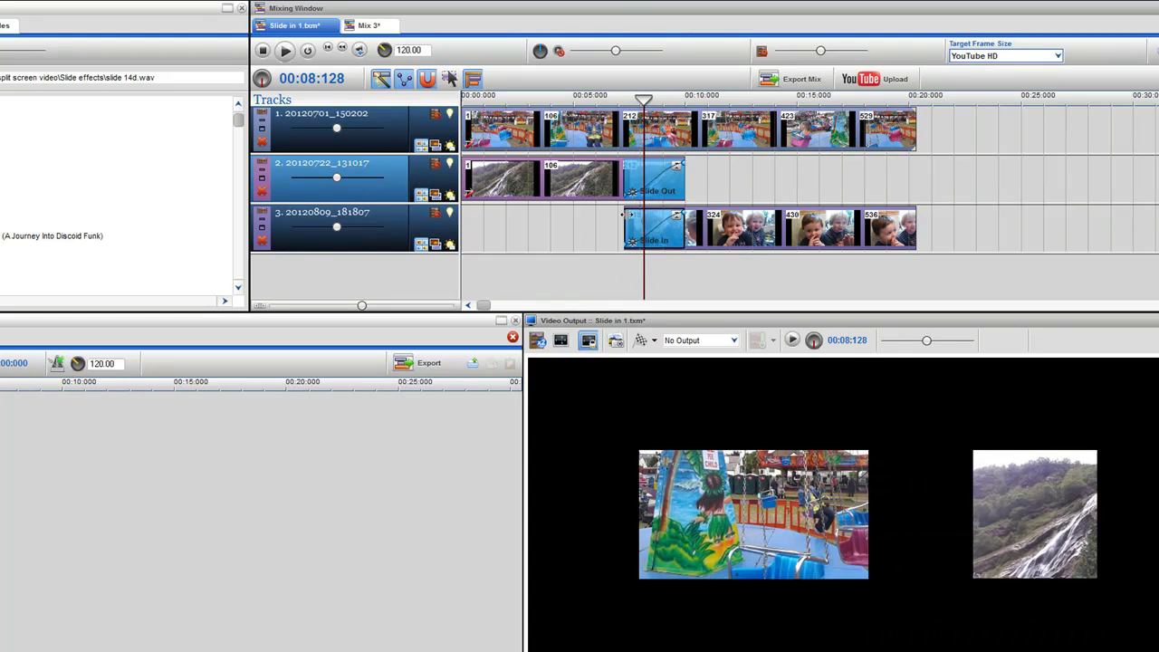
Step: Set the Slide Out direction to Top
left_click(632, 192)
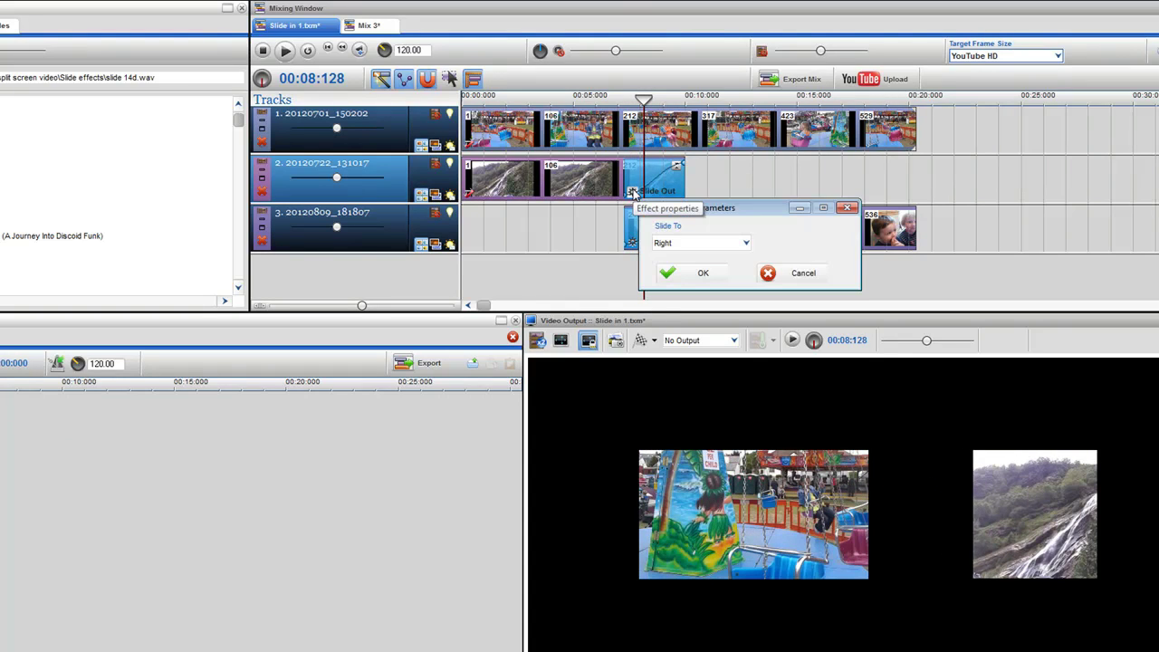
left_click(677, 238)
left_click(682, 258)
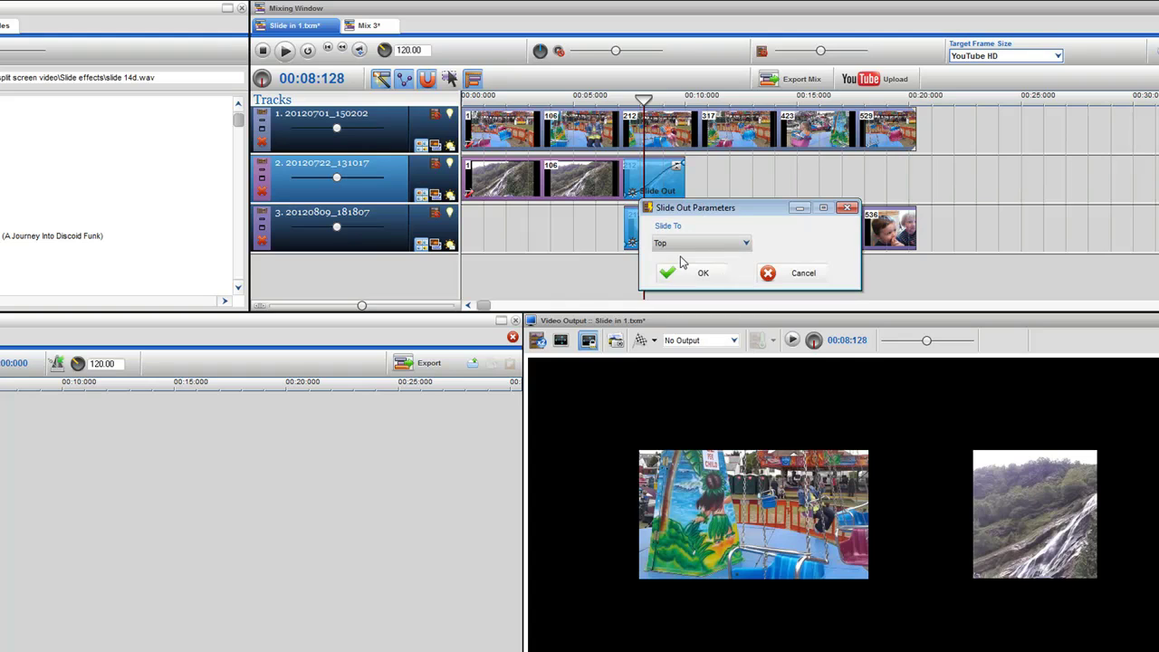
Step: Confirm the Top slide-out direction and preview the transition up to 00:09:184
left_click(686, 274)
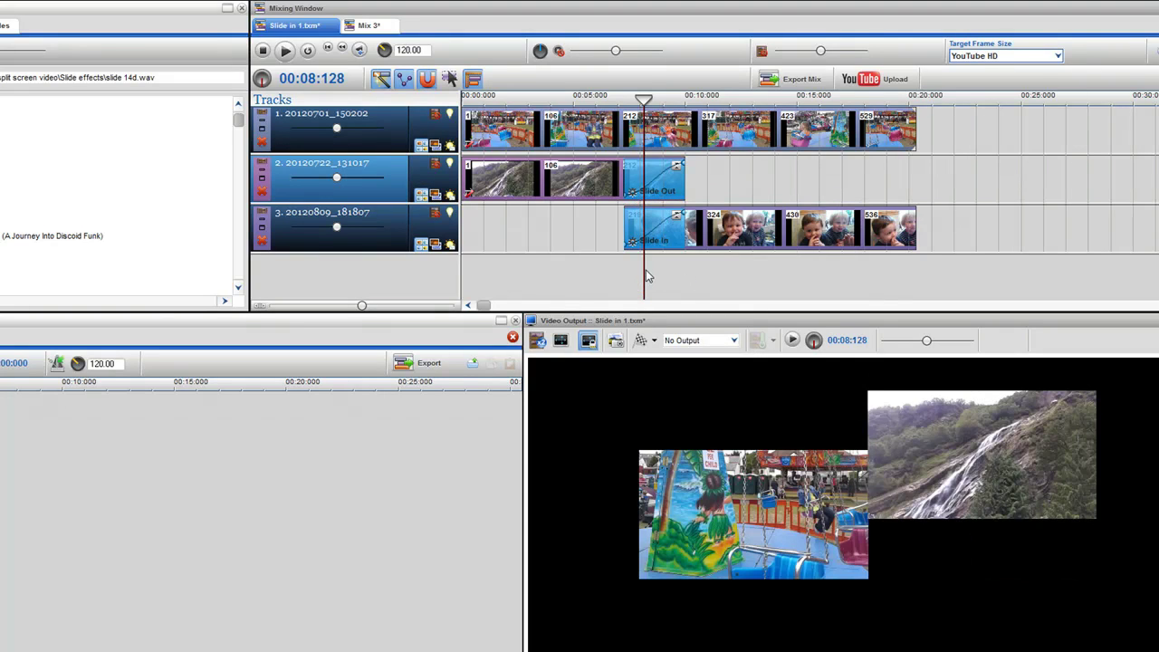
mouse_move(645, 269)
left_mouse_down()
mouse_move(623, 269)
mouse_move(664, 275)
mouse_move(623, 277)
mouse_move(647, 278)
left_mouse_up()
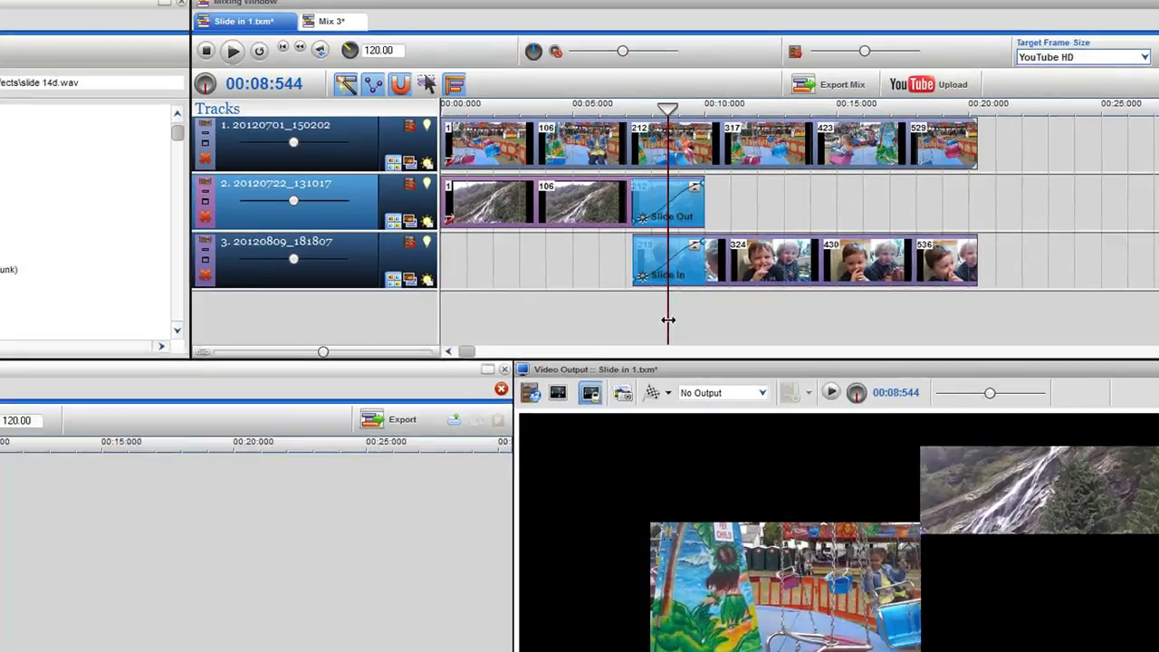
left_click_drag(668, 319, 683, 299)
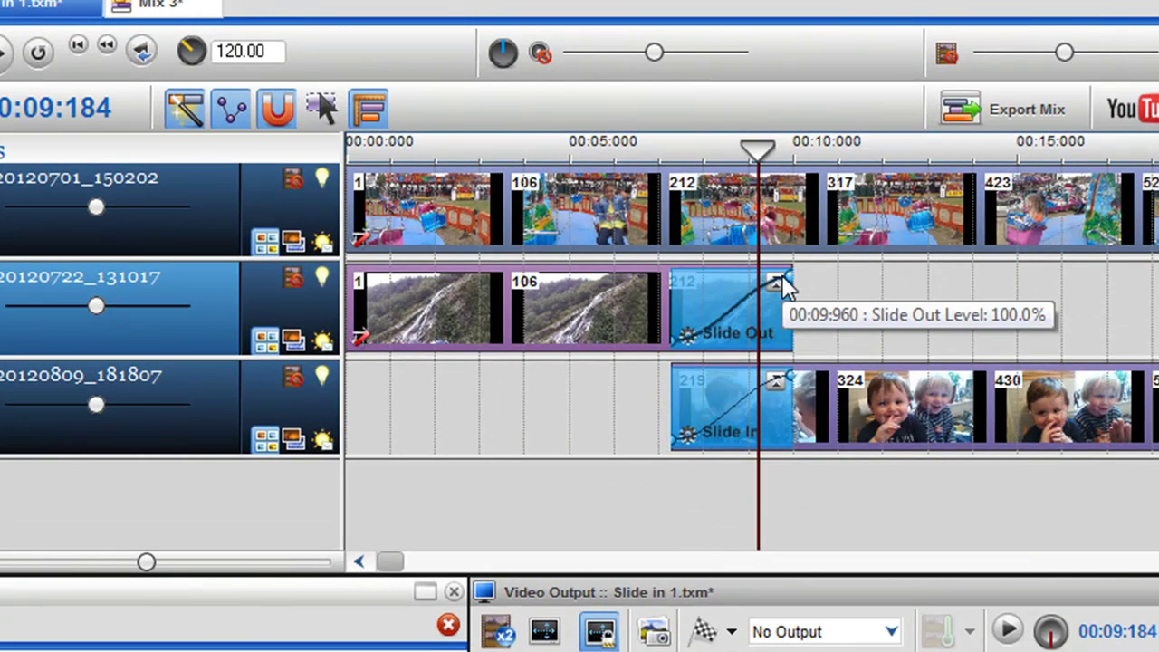
Step: End the Slide Out earlier and the Slide In at 00:08:128, then preview around 00:08:000
left_click_drag(782, 277, 732, 273)
left_click_drag(793, 382, 709, 375)
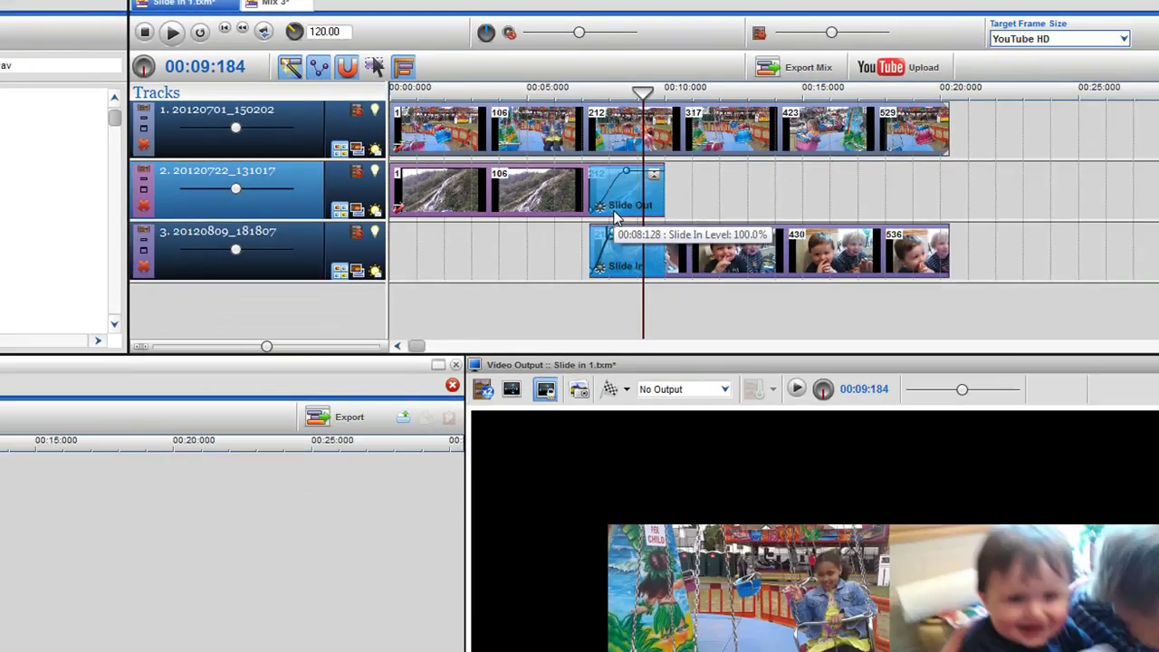
left_click(584, 292)
left_click_drag(584, 293, 616, 306)
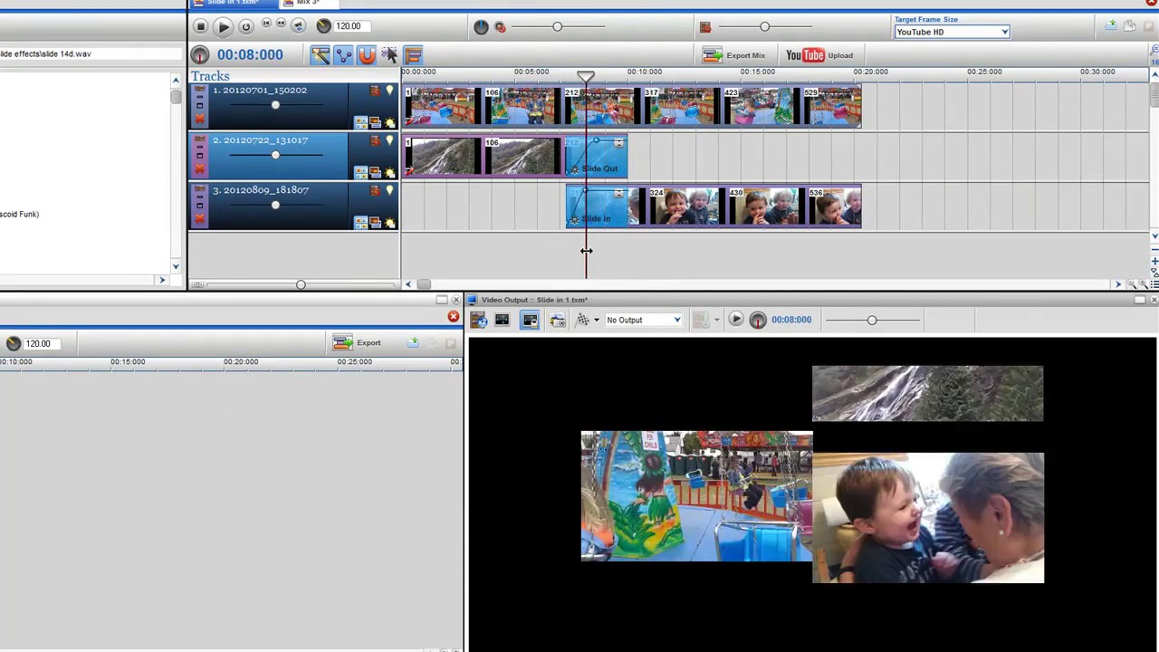
left_click_drag(586, 250, 564, 250)
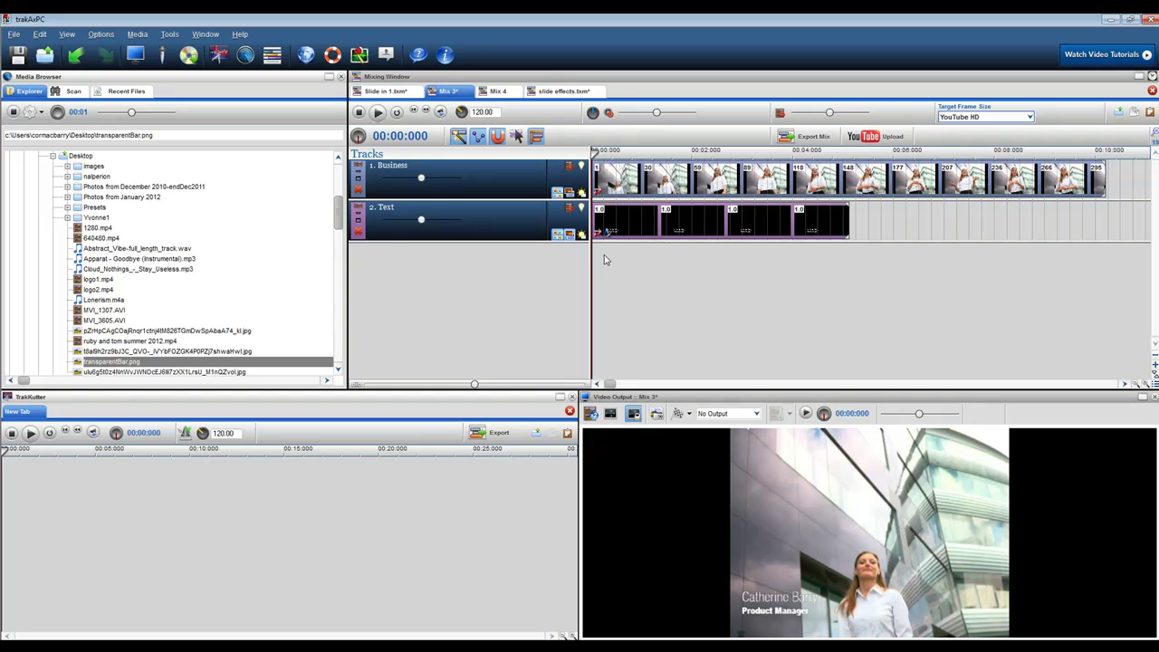
Step: Review the name credit text in the Video Credits editor, then close it
left_click(604, 258)
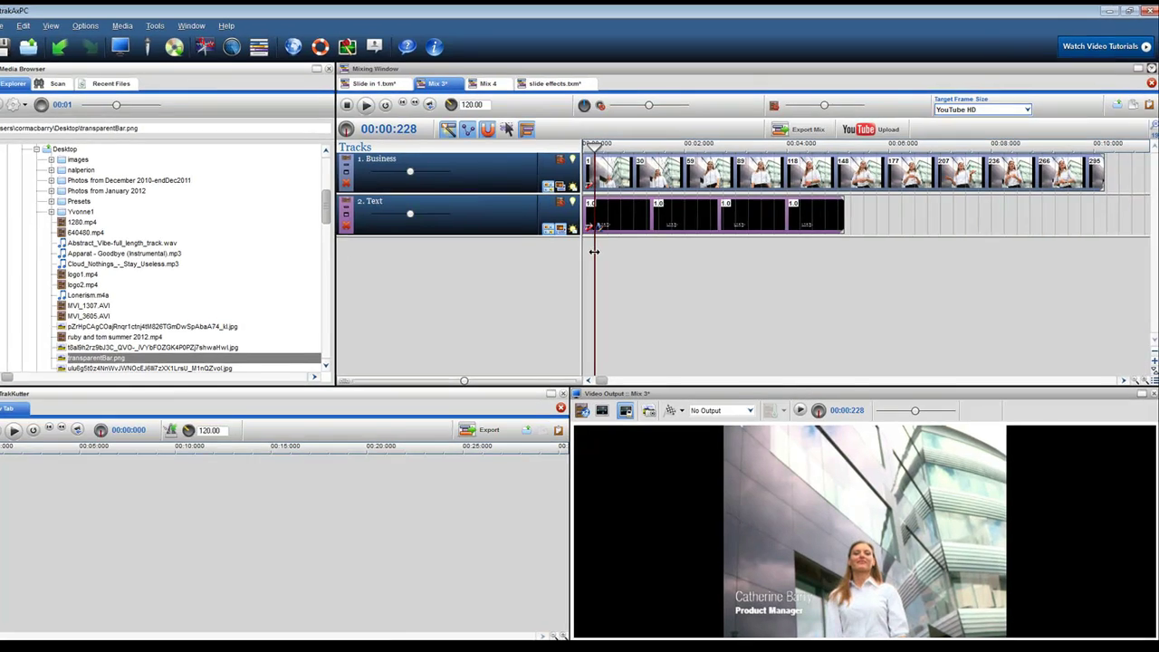
double_click(618, 222)
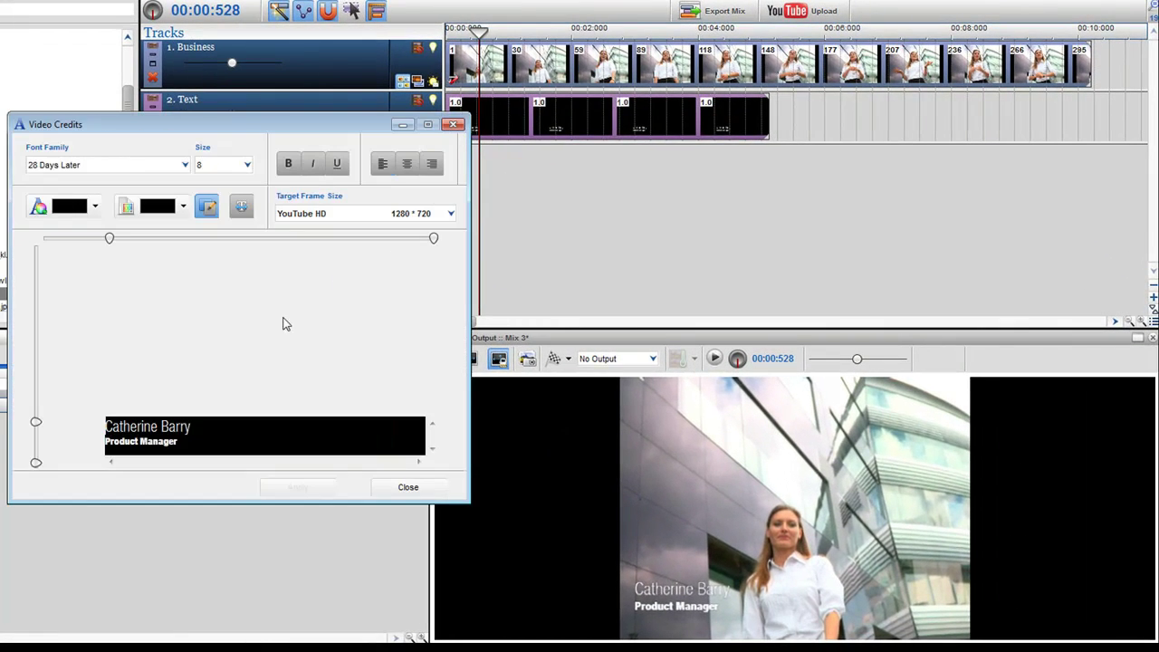
left_click(165, 433)
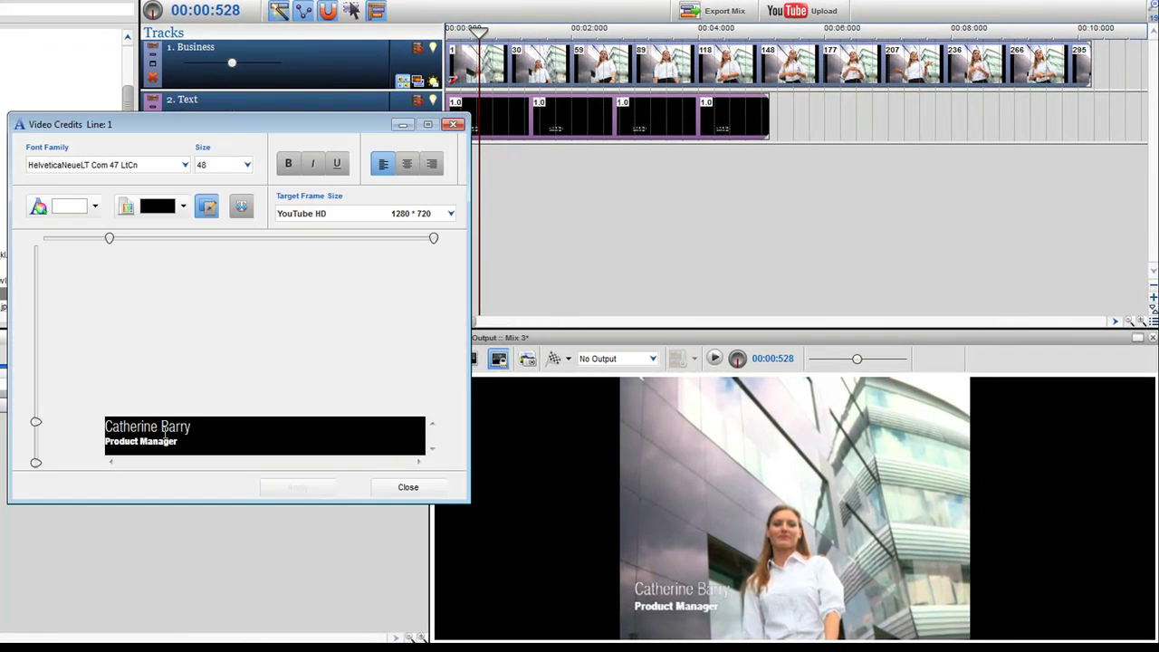
left_click(454, 126)
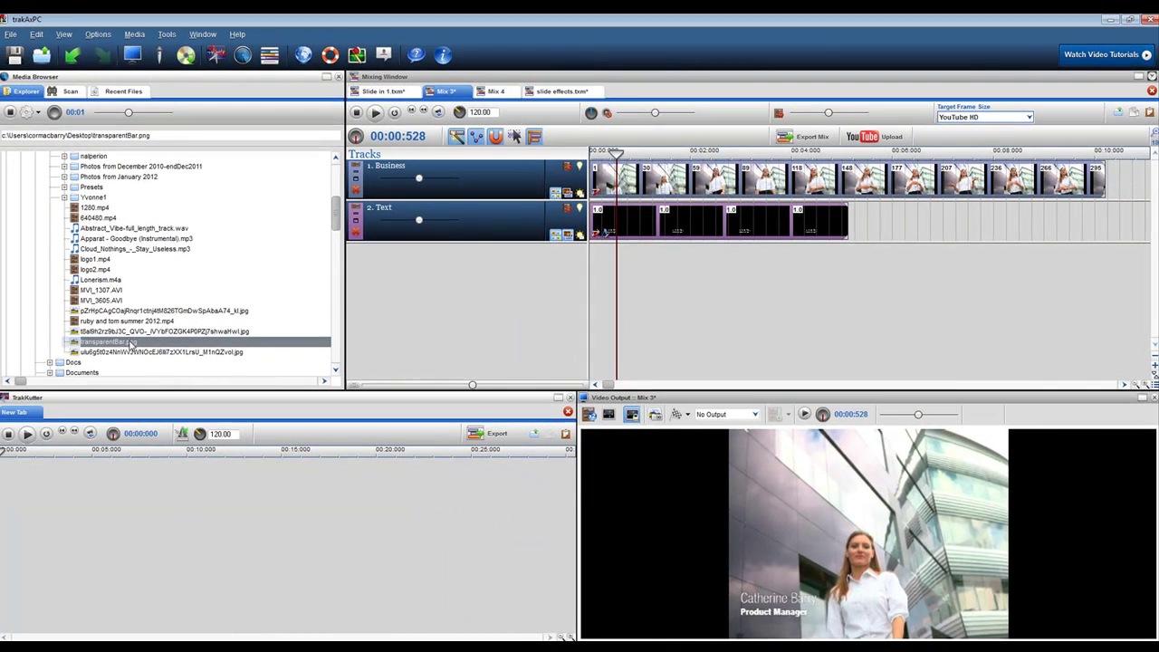
Step: Add transparentBar.png to the mix as a third track and inspect its clip
left_click(133, 343)
left_click_drag(133, 344, 519, 328)
left_click_drag(593, 284, 599, 272)
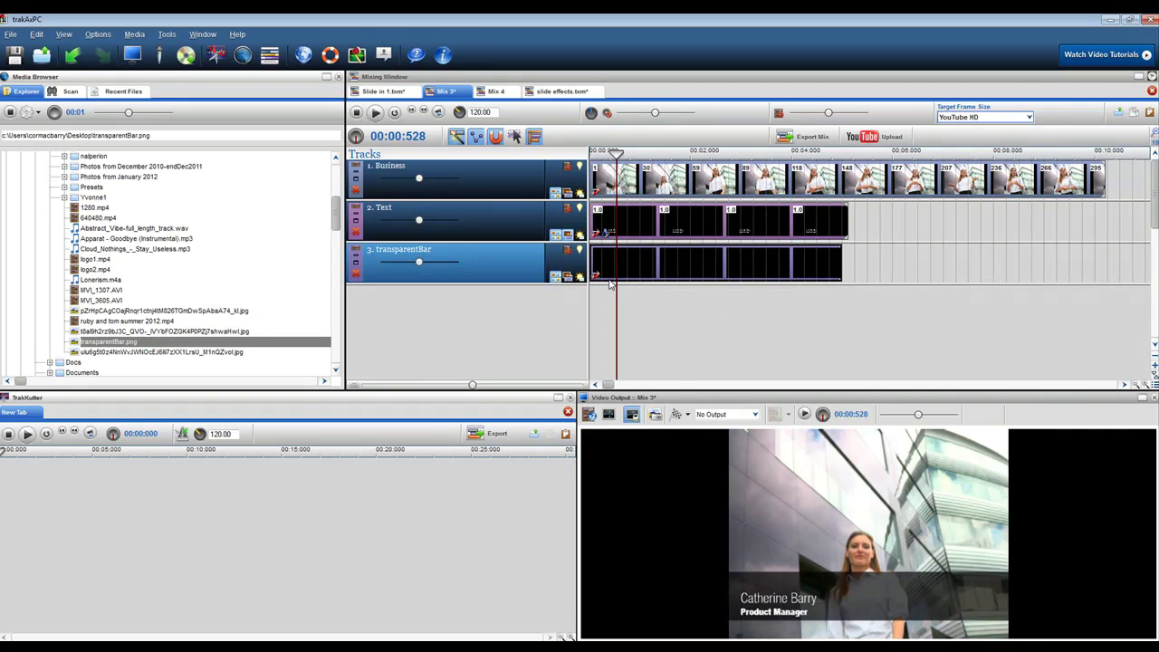
double_click(609, 272)
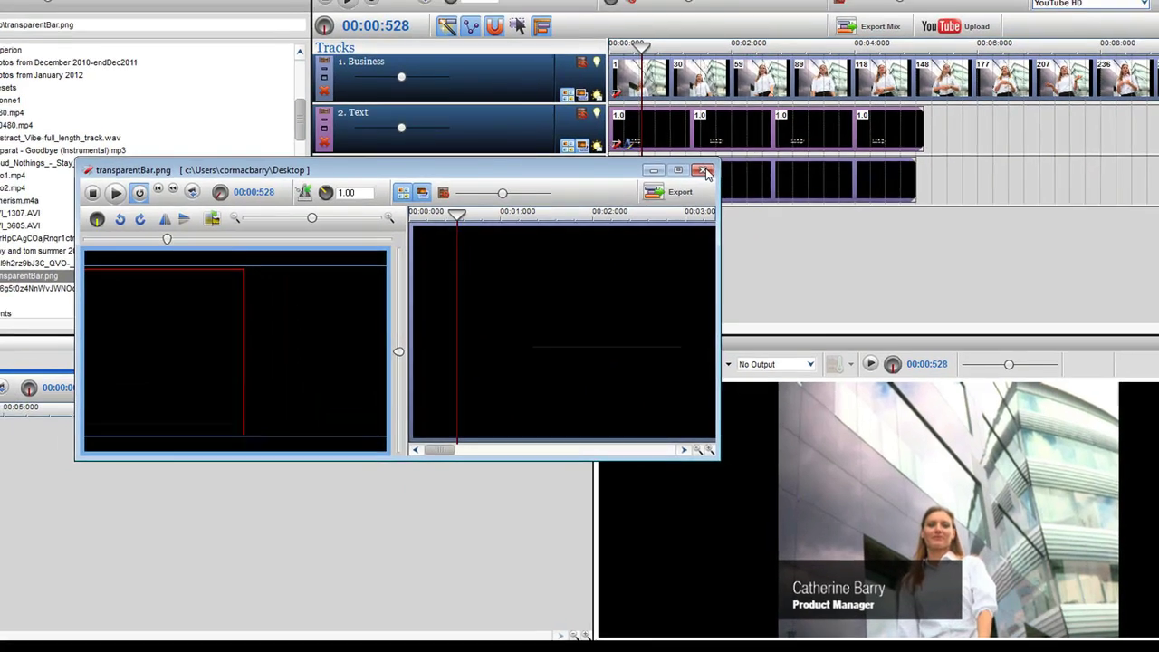
left_click(705, 171)
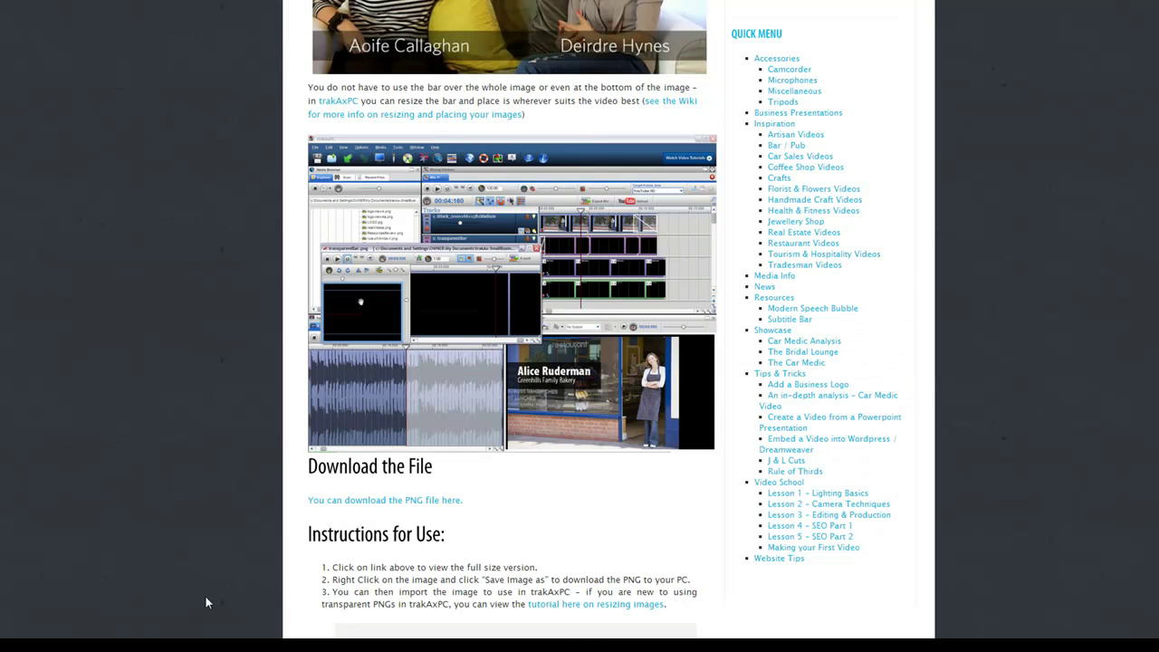
scroll(559, 435, "up", 9)
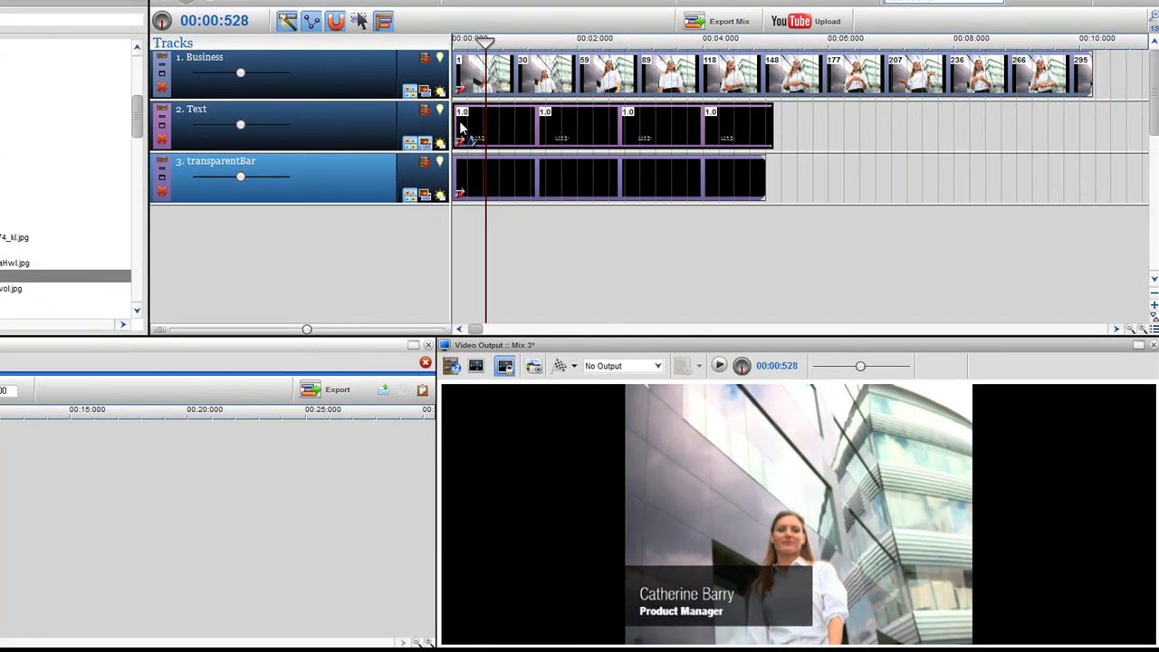
Step: Give the first Text clip and the first transparentBar clip each a Slide In effect
right_click(460, 128)
mouse_move(534, 178)
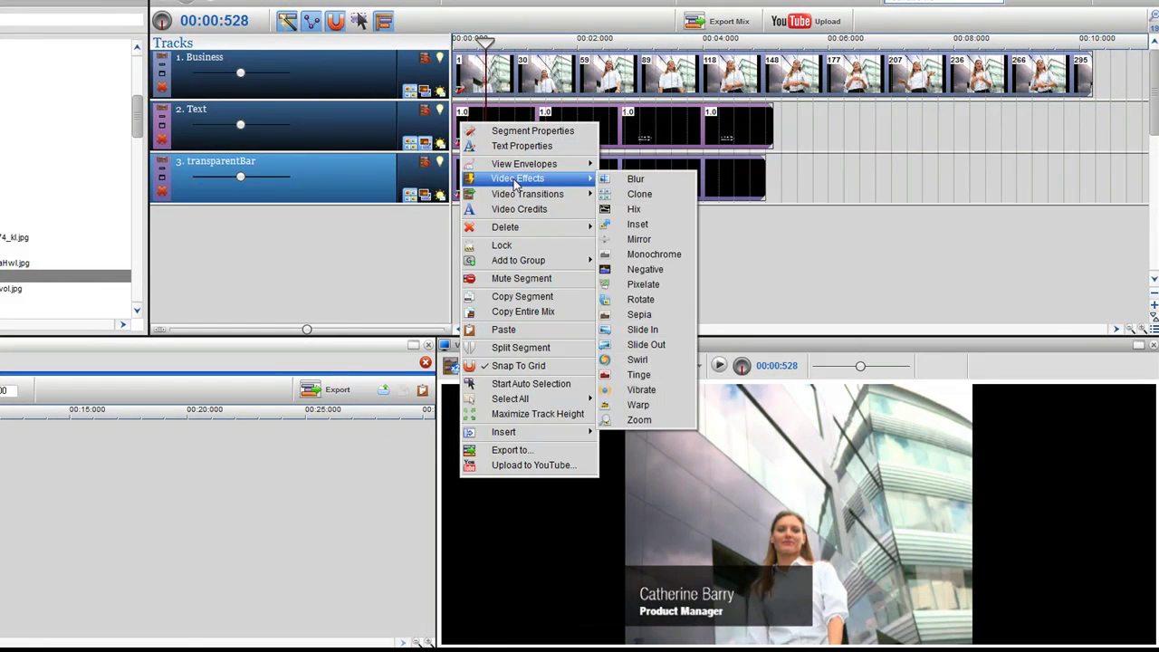
left_click(641, 330)
right_click(487, 181)
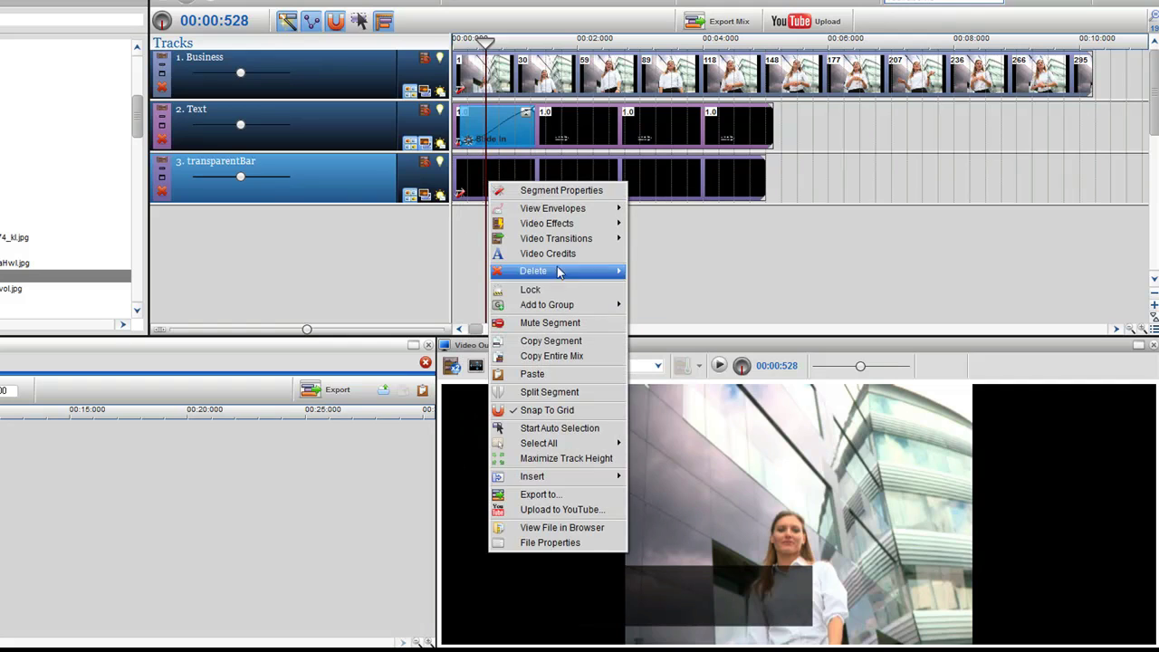
mouse_move(581, 228)
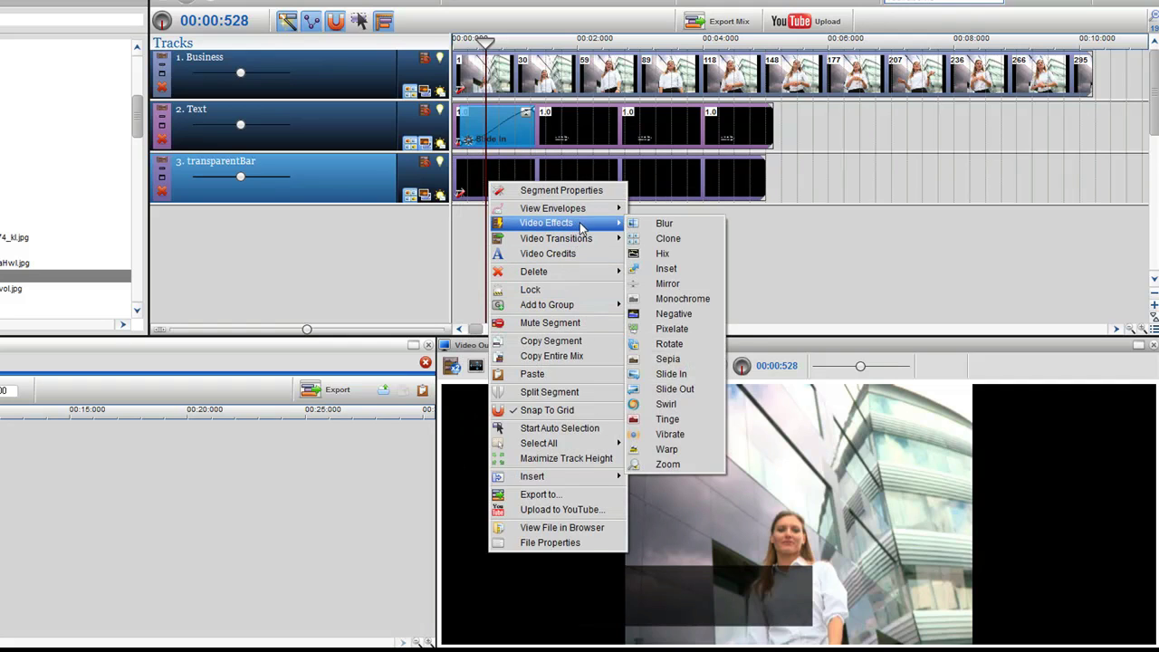
left_click(670, 374)
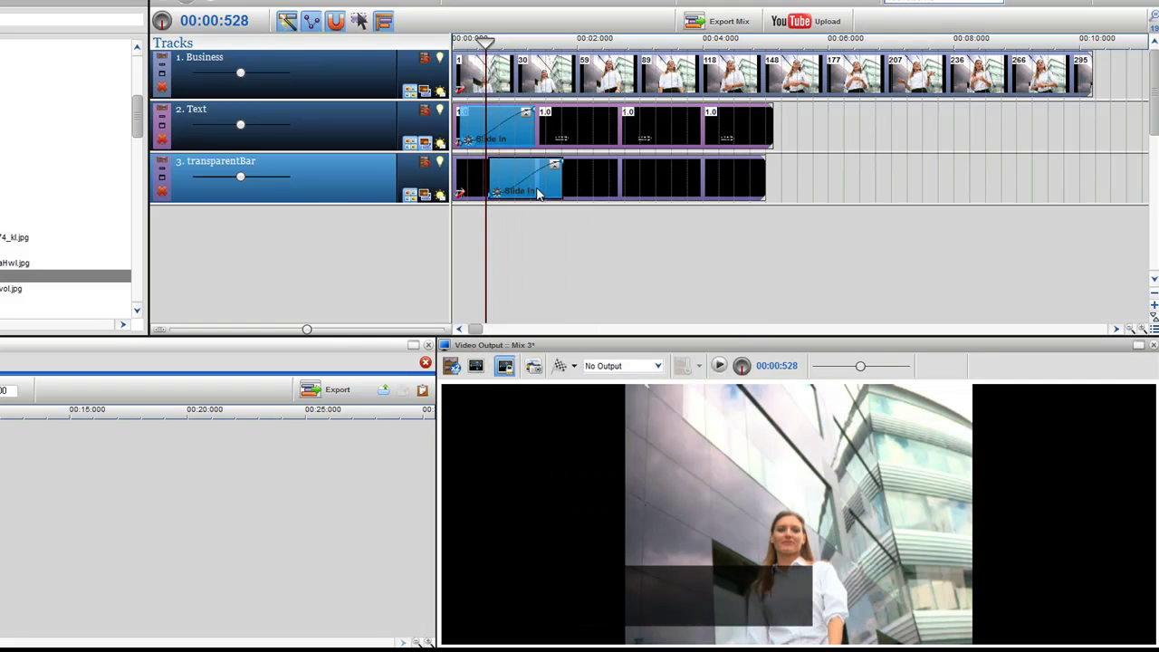
Step: Shorten the Text clip's Slide In slightly and move playback back near the start
left_click(487, 139)
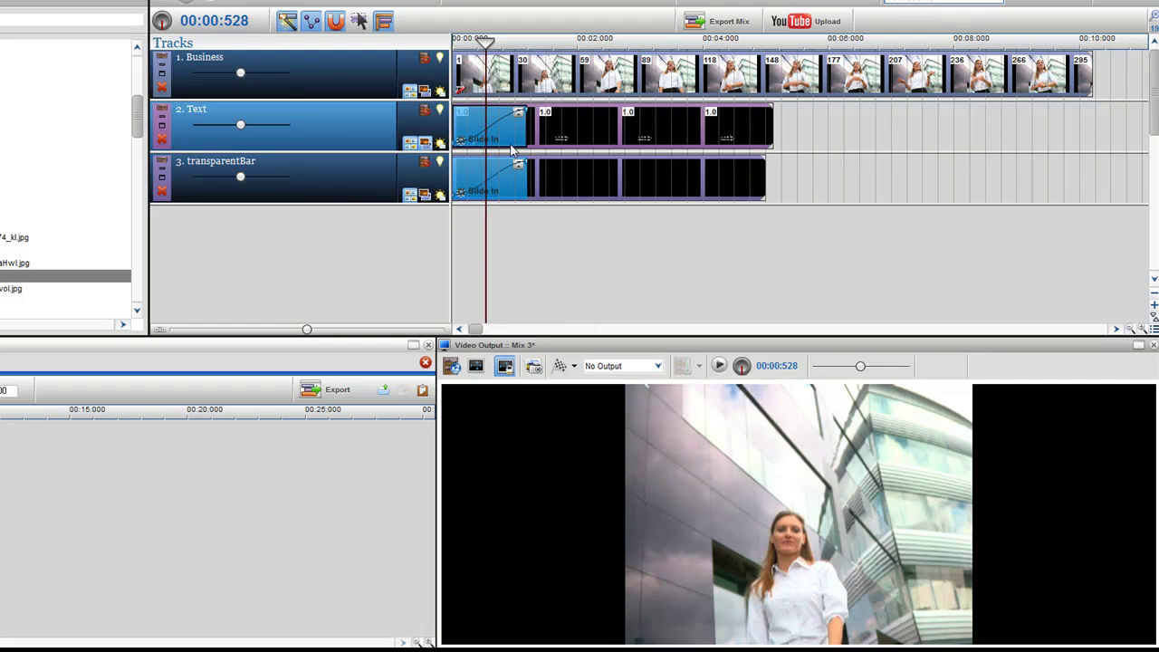
left_click_drag(527, 141, 527, 141)
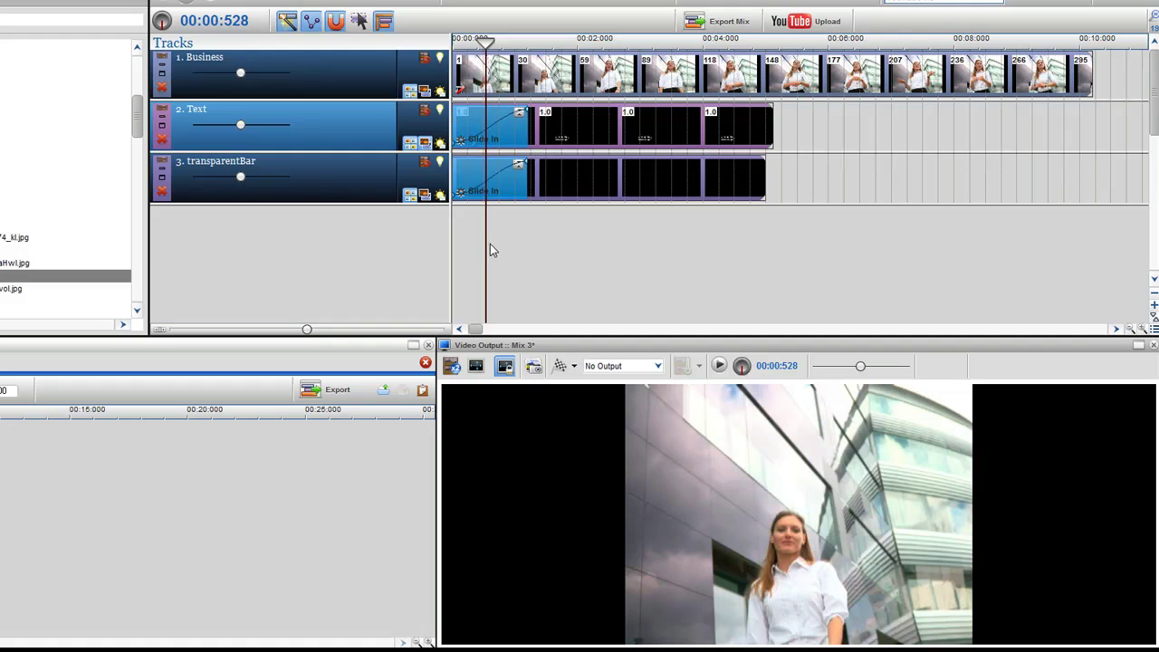
left_click_drag(488, 243, 533, 258)
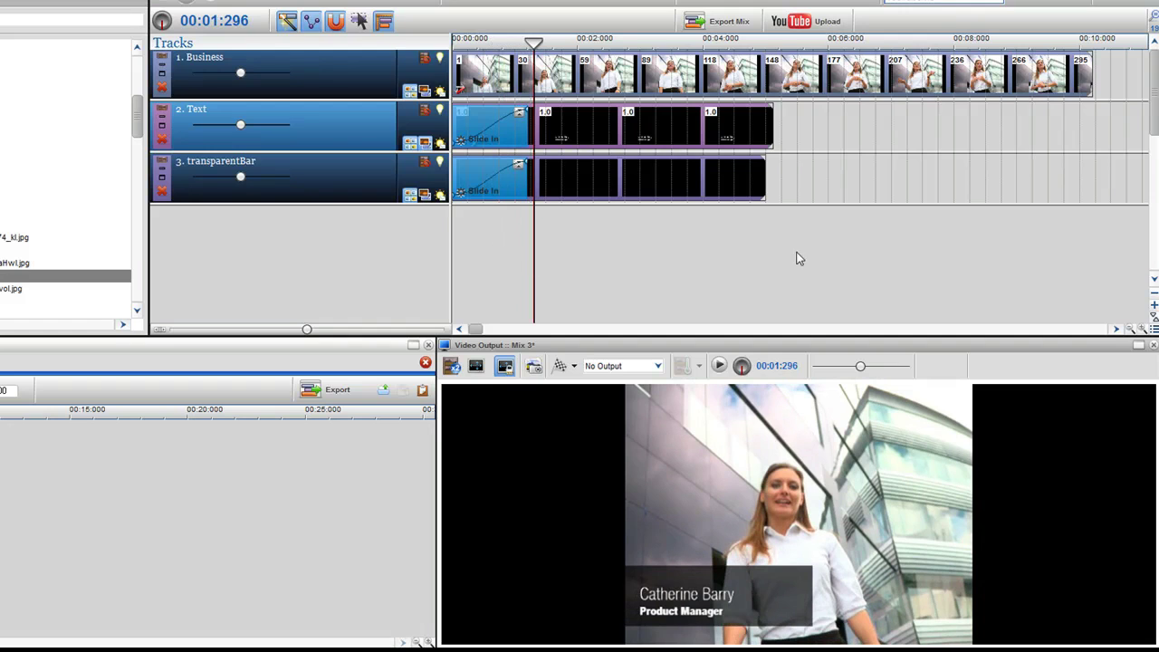
Step: Extend the transparent bar to 00:05:120 and give the last Text and bar clips Slide Out effects
left_click_drag(766, 181, 773, 181)
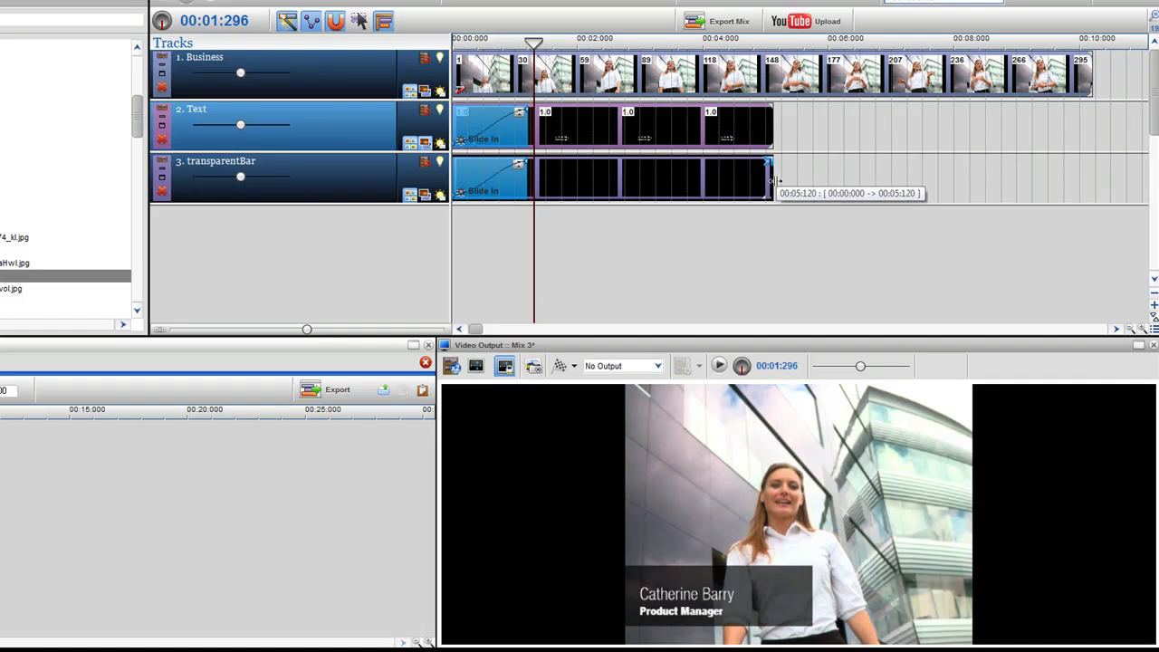
right_click(726, 135)
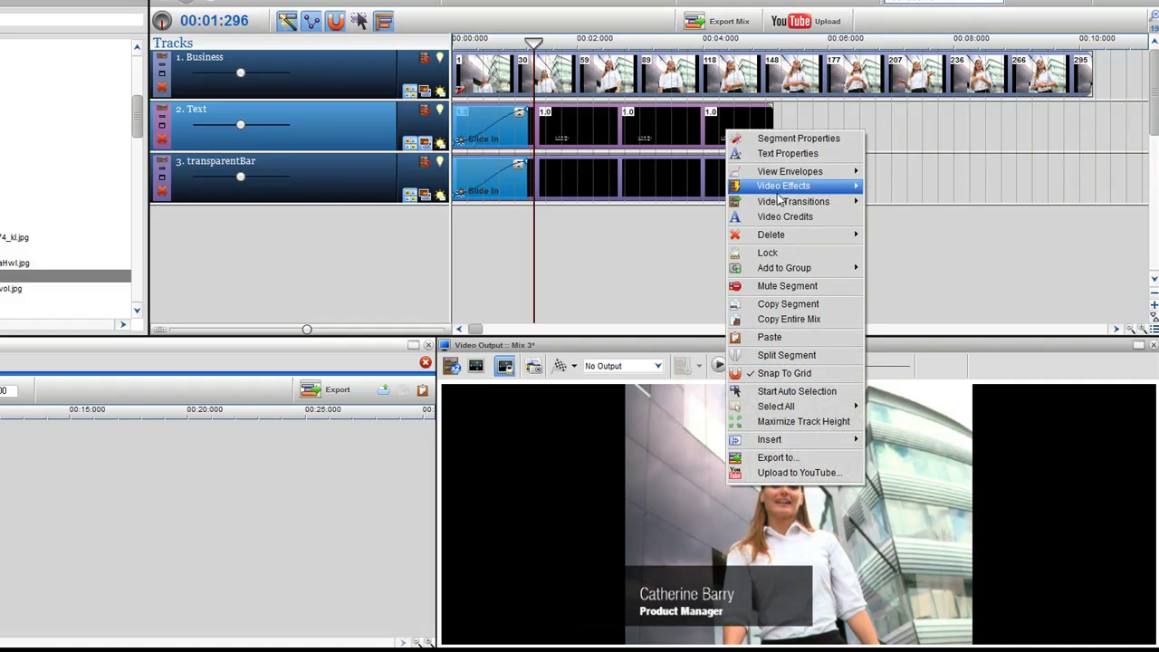
mouse_move(781, 190)
left_click(892, 352)
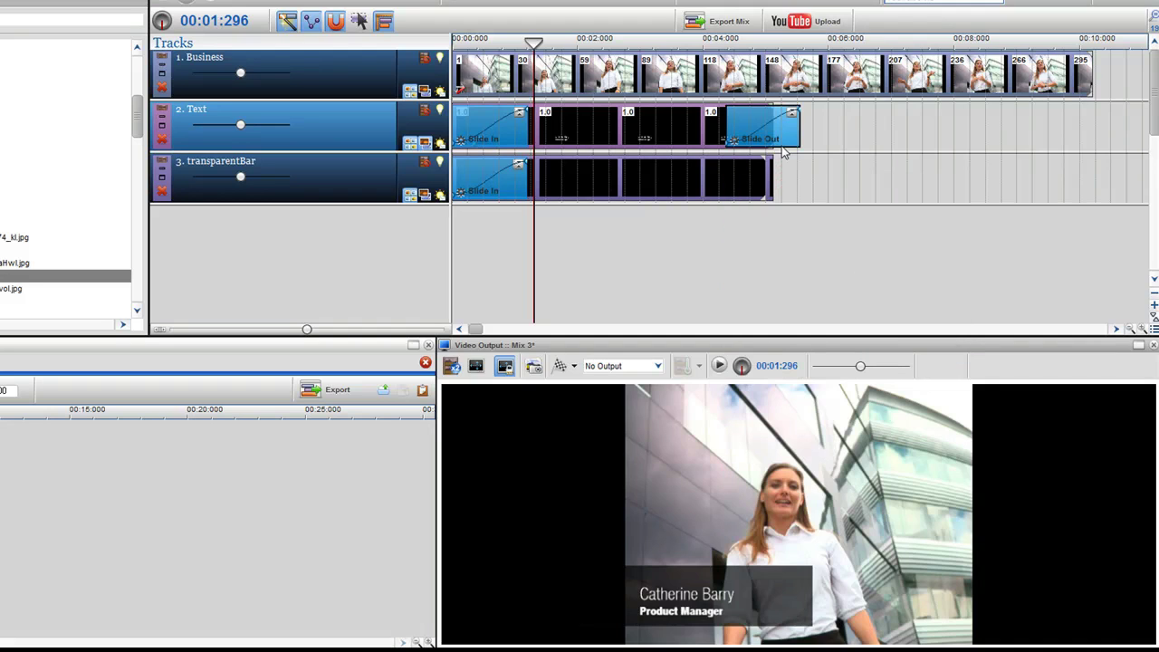
right_click(705, 174)
mouse_move(770, 229)
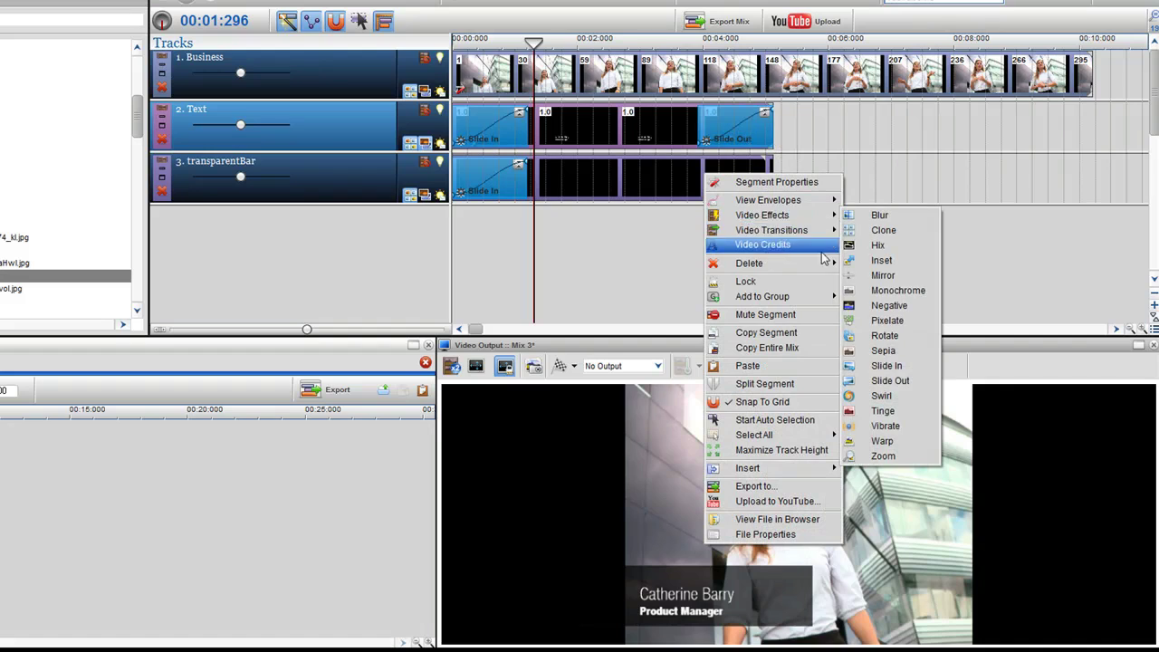
left_click(883, 381)
Step: Play the preview from 00:03:828 to check the slide out
left_click(748, 194)
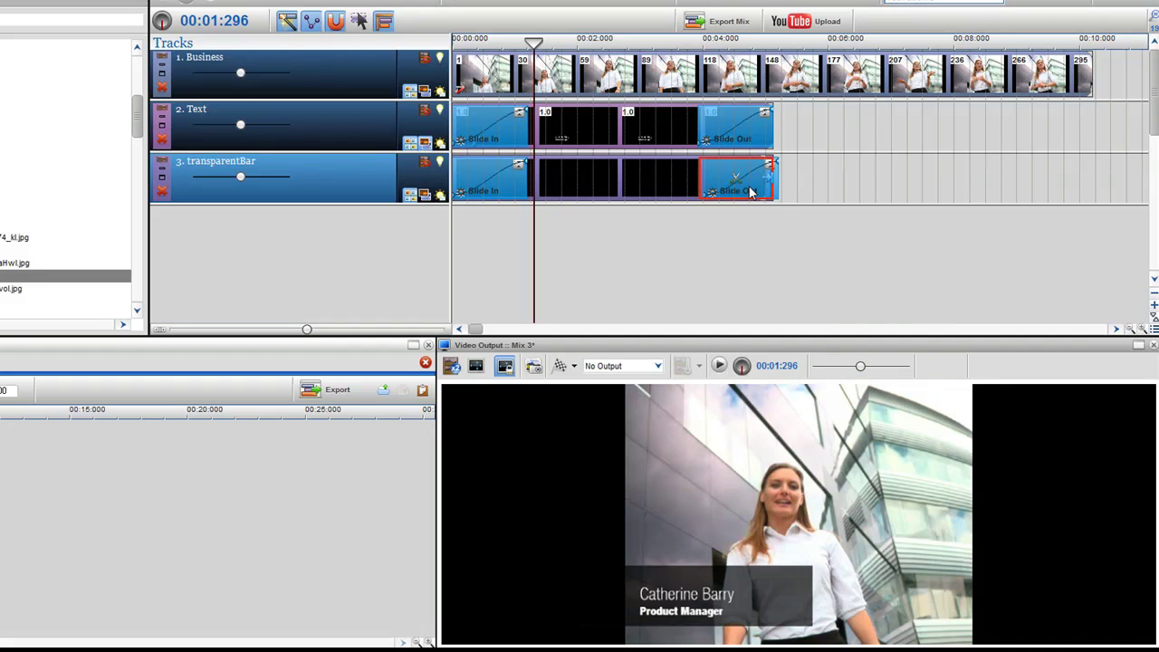
left_click(692, 217)
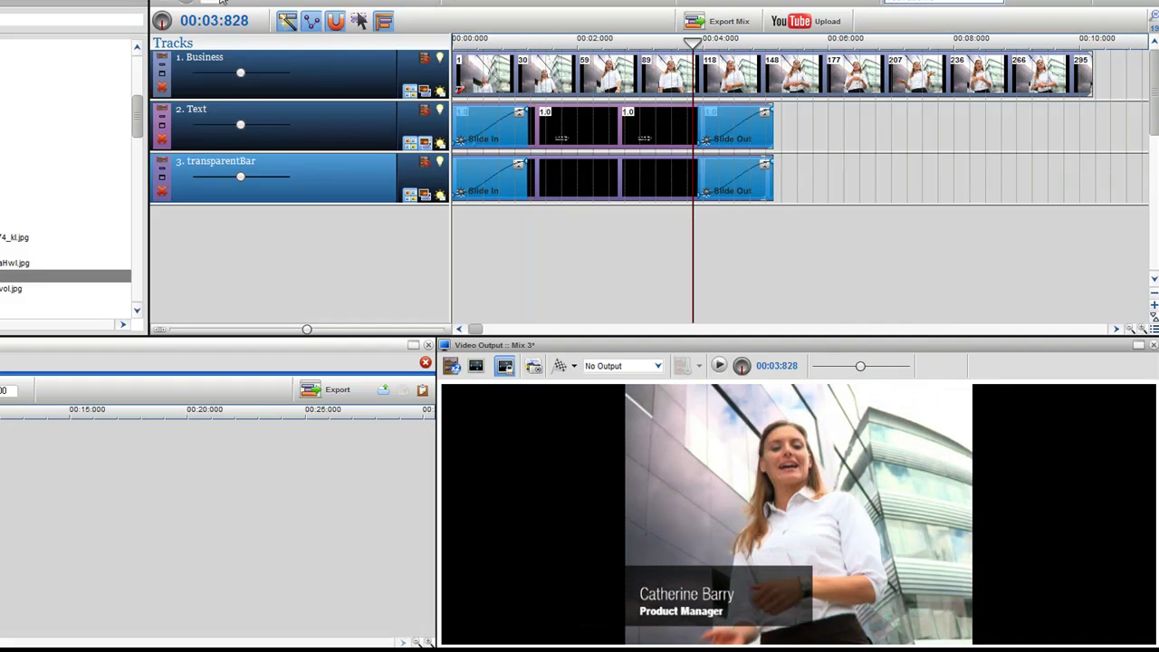
key("space")
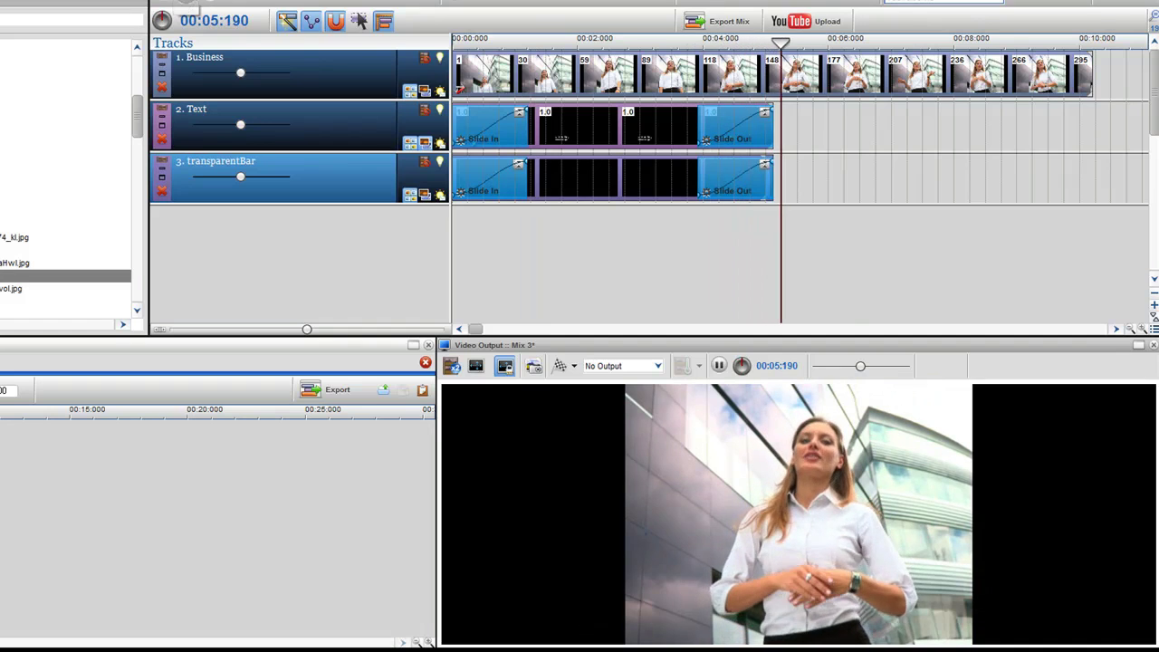
key("space")
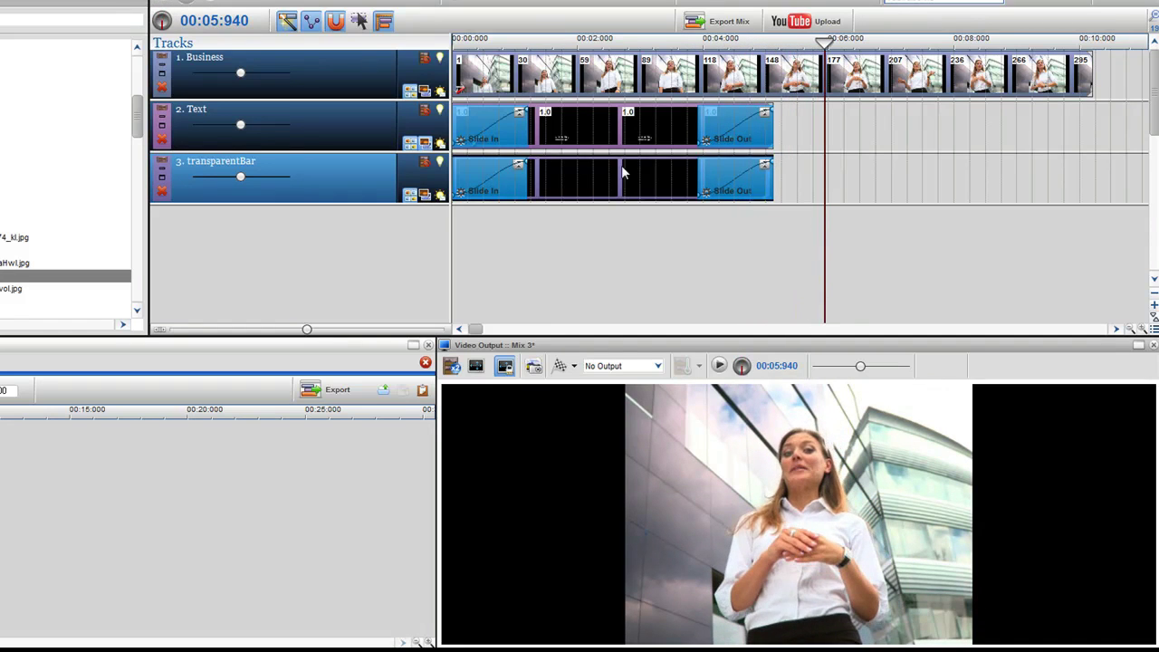
Step: Set the name text's Slide Out direction to Left
left_click(707, 140)
left_click(772, 194)
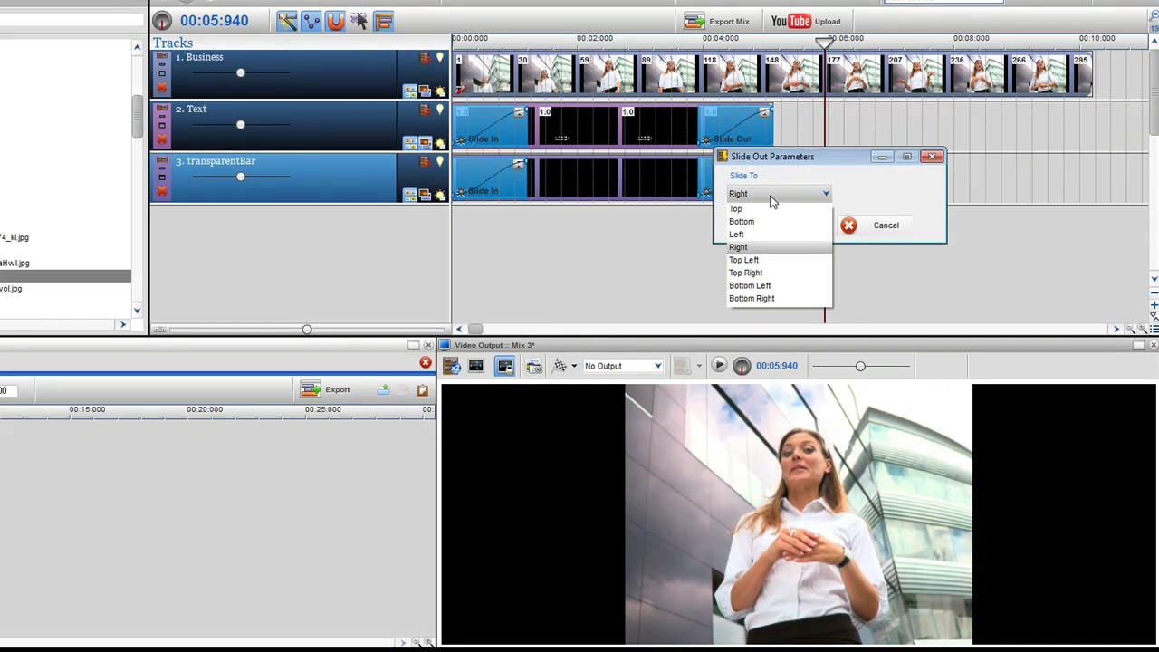
left_click(758, 234)
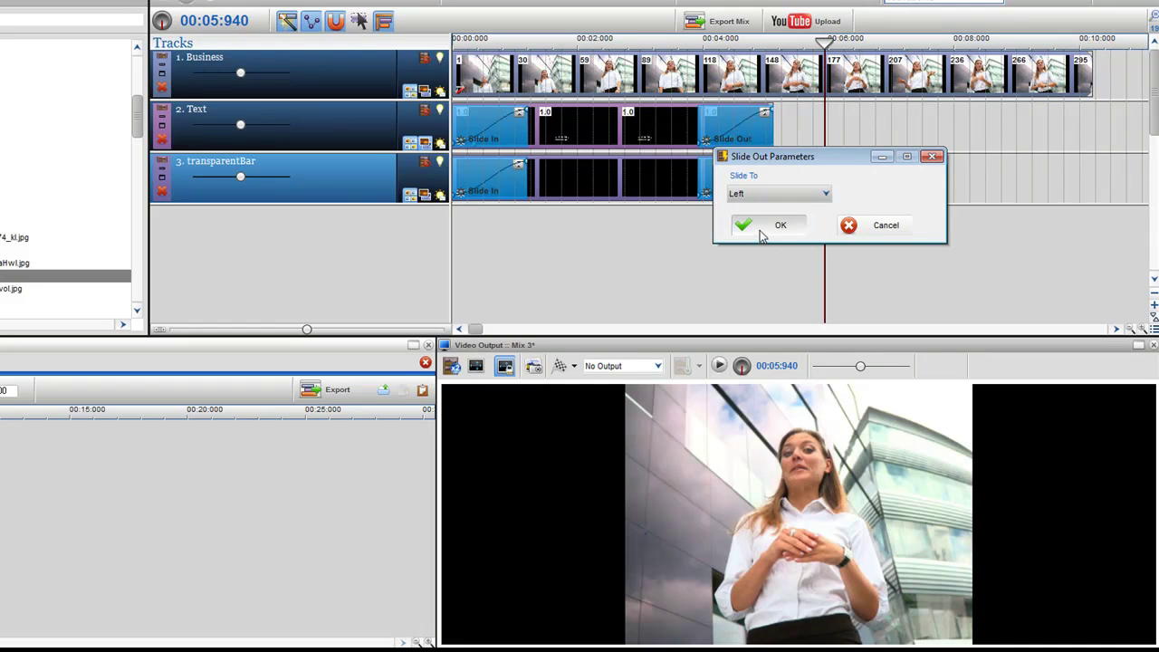
left_click(771, 226)
Step: Set the transparent bar's Slide Out direction to Left
left_click(707, 193)
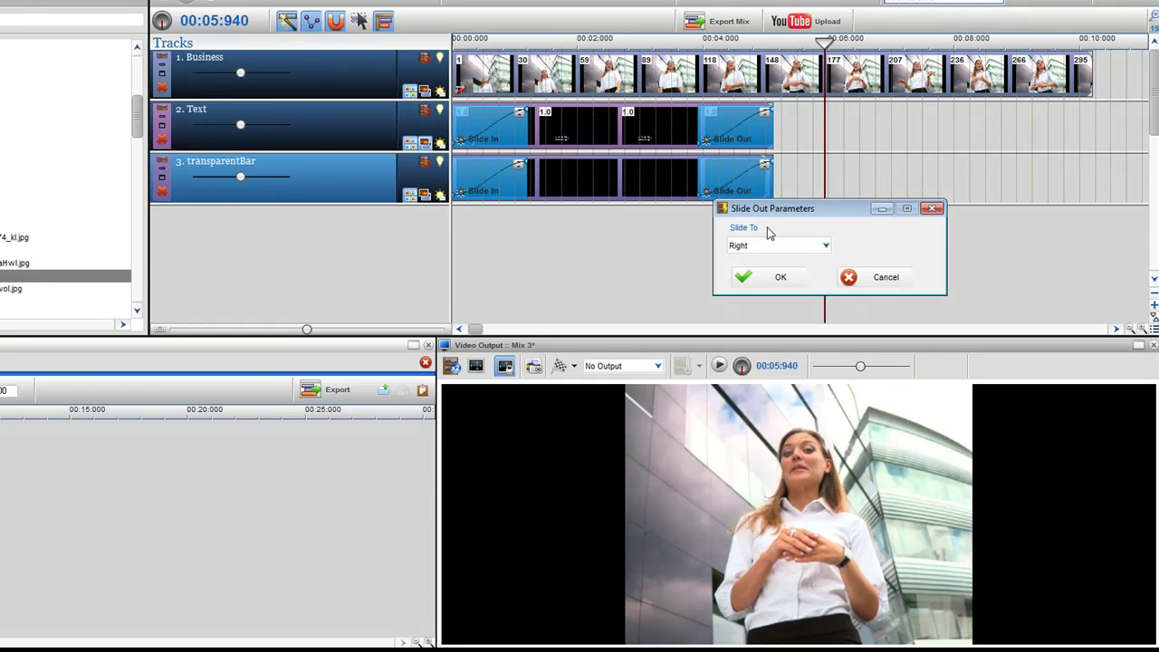
left_click(771, 245)
left_click(759, 286)
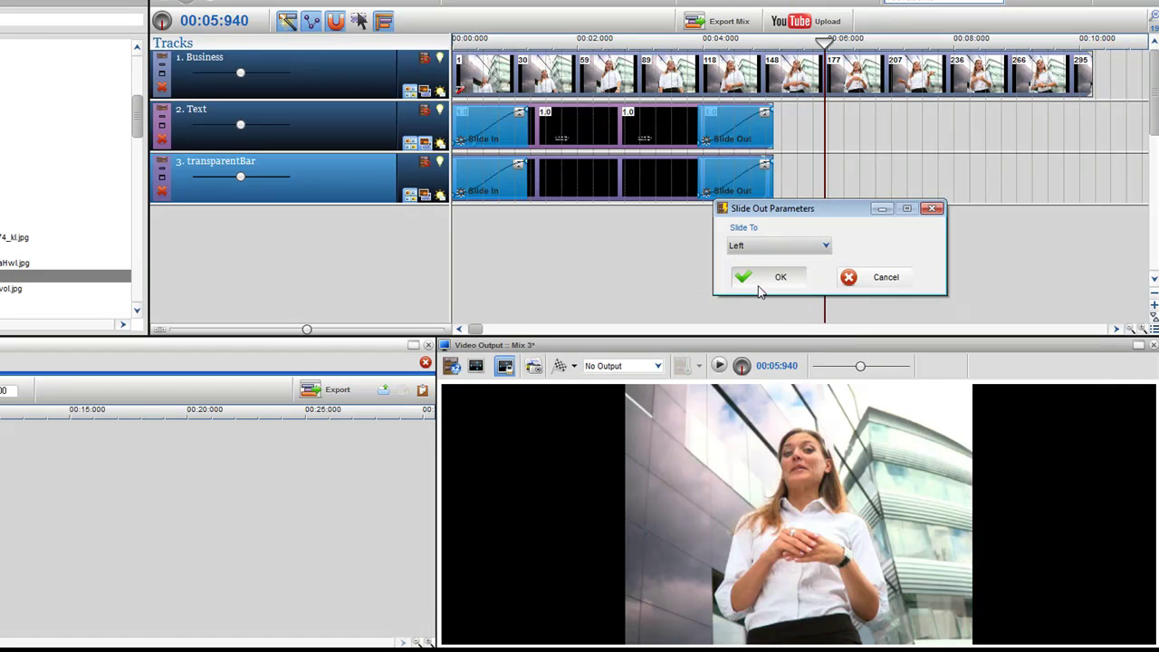
left_click(761, 281)
Step: Preview the mix from 00:03:684 to check the slide-out, then return near the credit's start
left_click(684, 233)
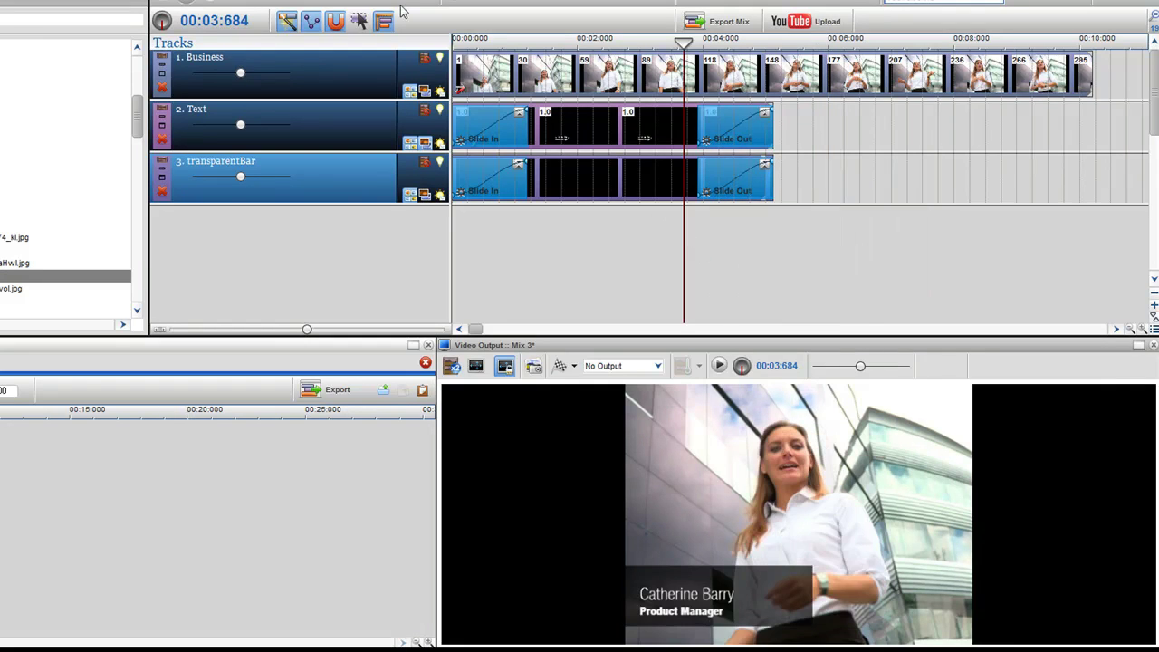
key("space")
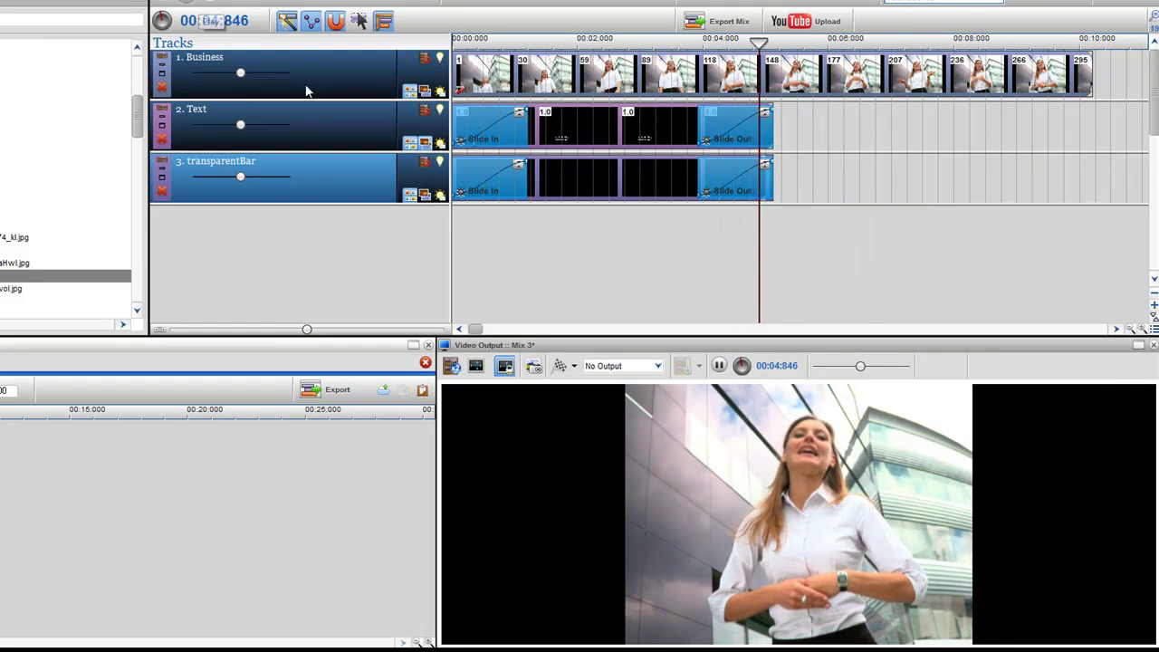
left_click(456, 251)
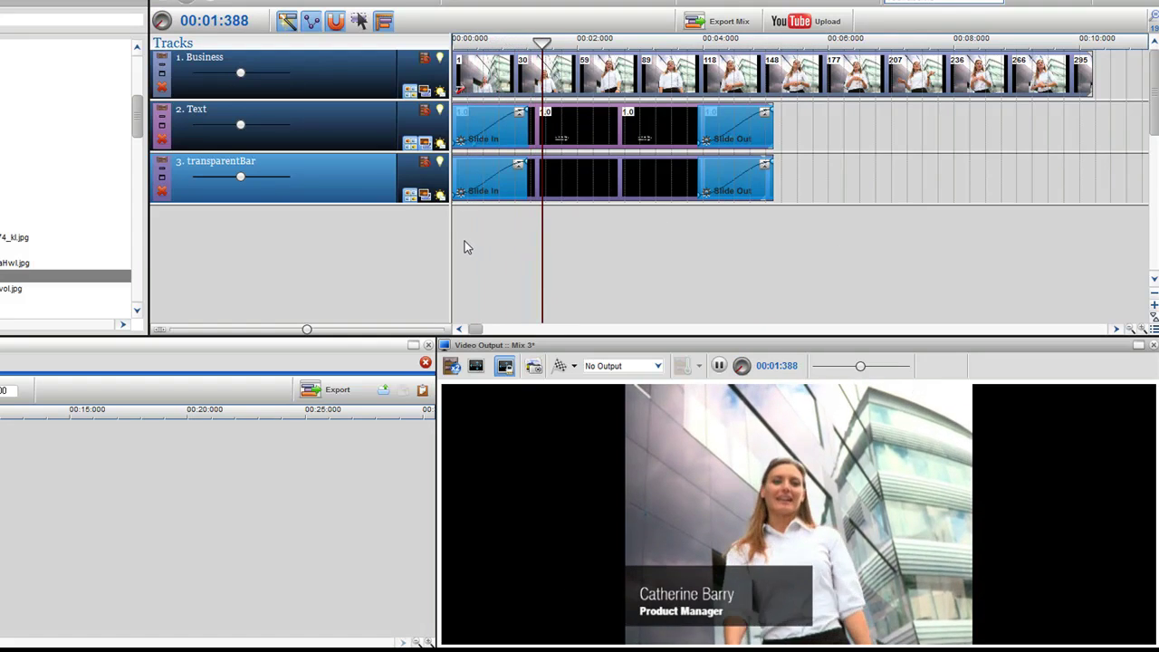